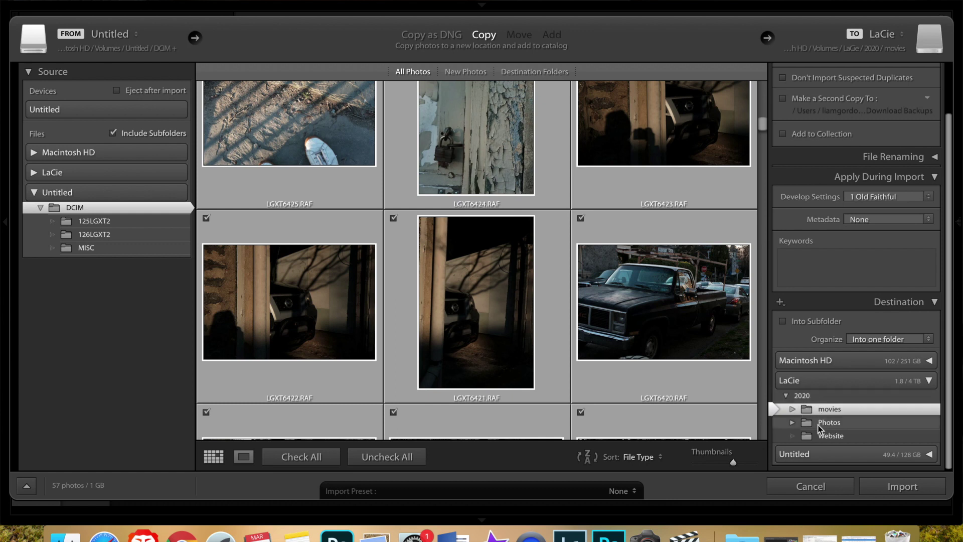
# Create a destination folder named Post Workflow inside 2020 > Photos > 03 March on the LaCie drive.
pyautogui.click(792, 423)
pyautogui.scroll(-2, 844, 400)
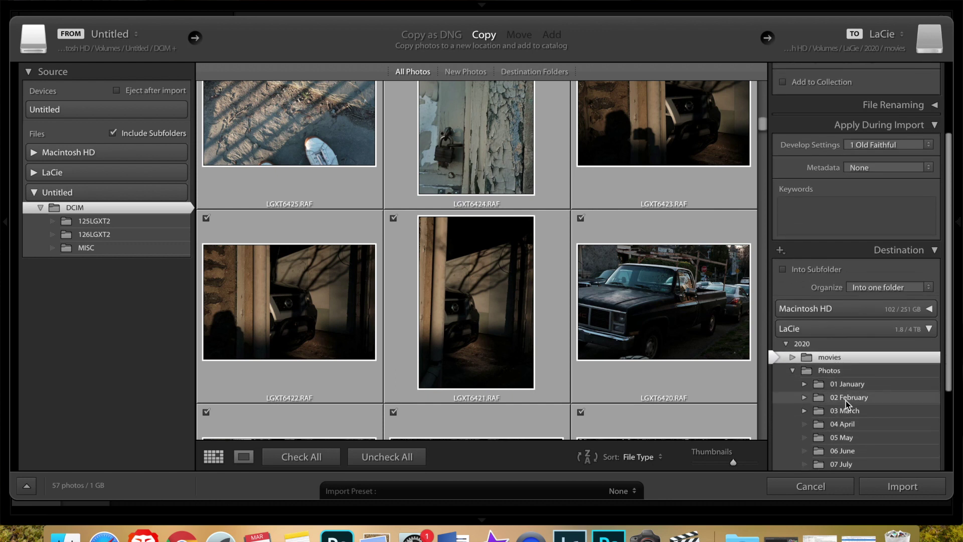
pyautogui.scroll(-1, 845, 401)
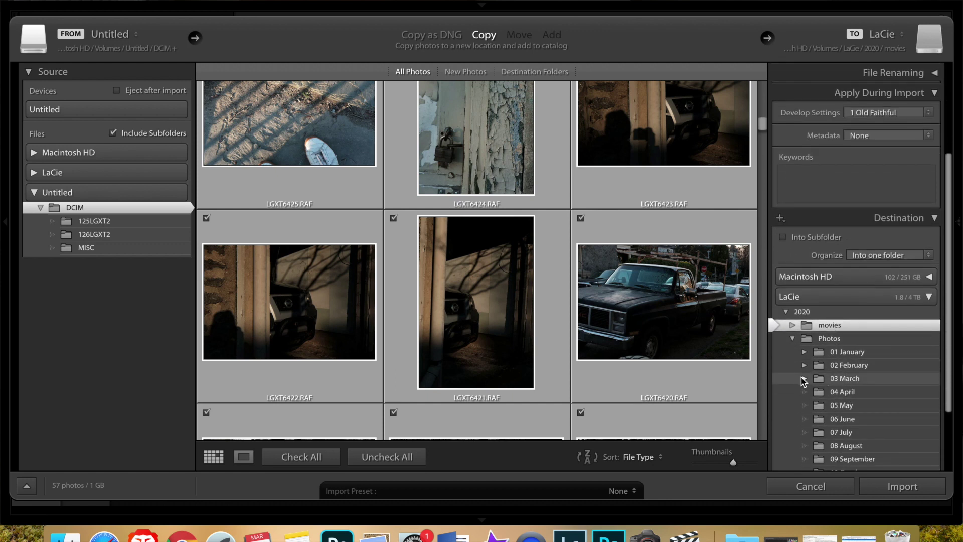
pyautogui.click(851, 380)
pyautogui.rightClick(852, 381)
pyautogui.click(866, 388)
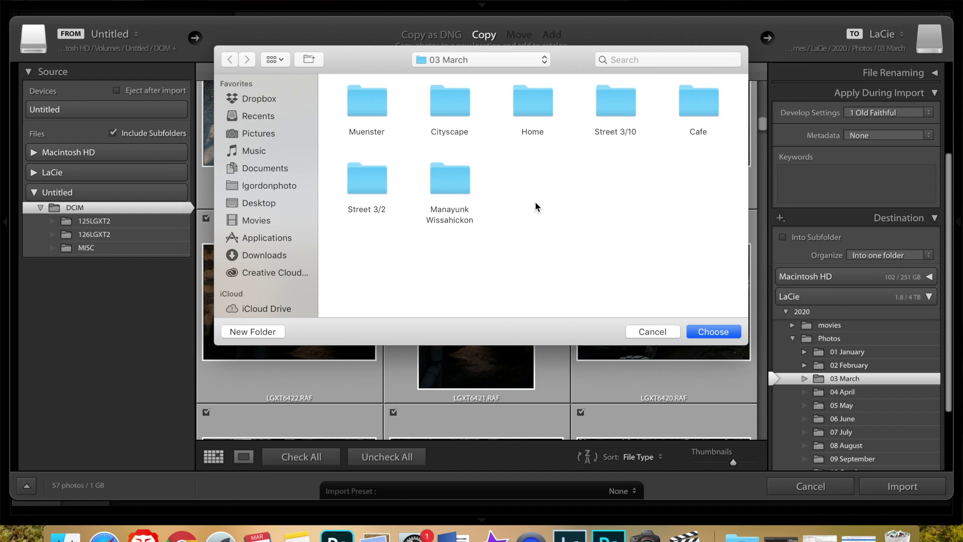
pyautogui.press('super+shift+n')
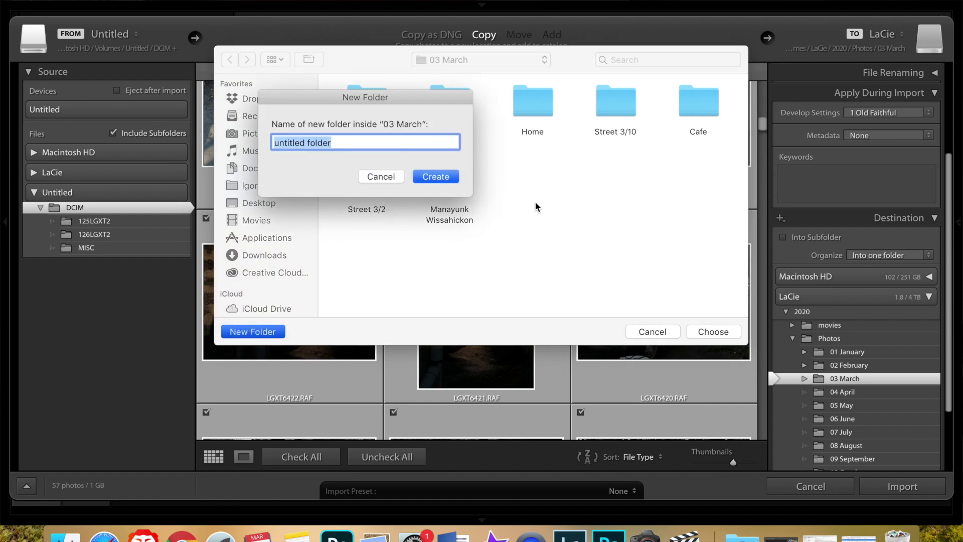
pyautogui.write('Post Workflow')
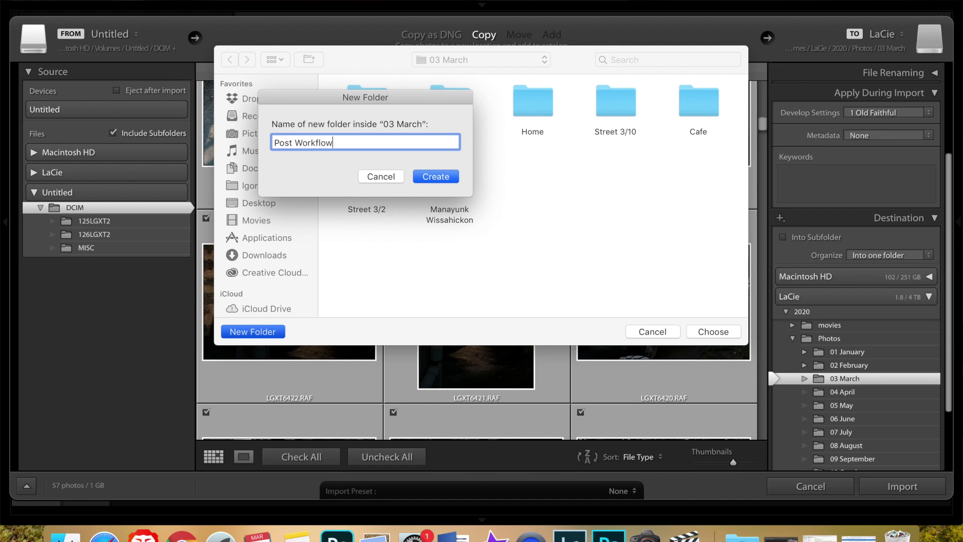
pyautogui.click(435, 176)
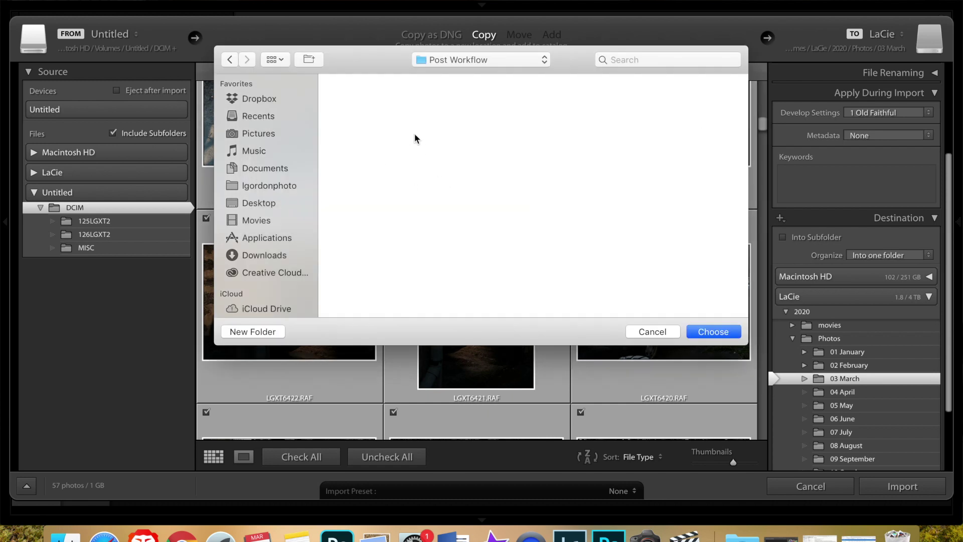
# Create two subfolders named RAW and Edit inside the Post Workflow folder.
pyautogui.press('super+shift+n')
pyautogui.write('RAW')
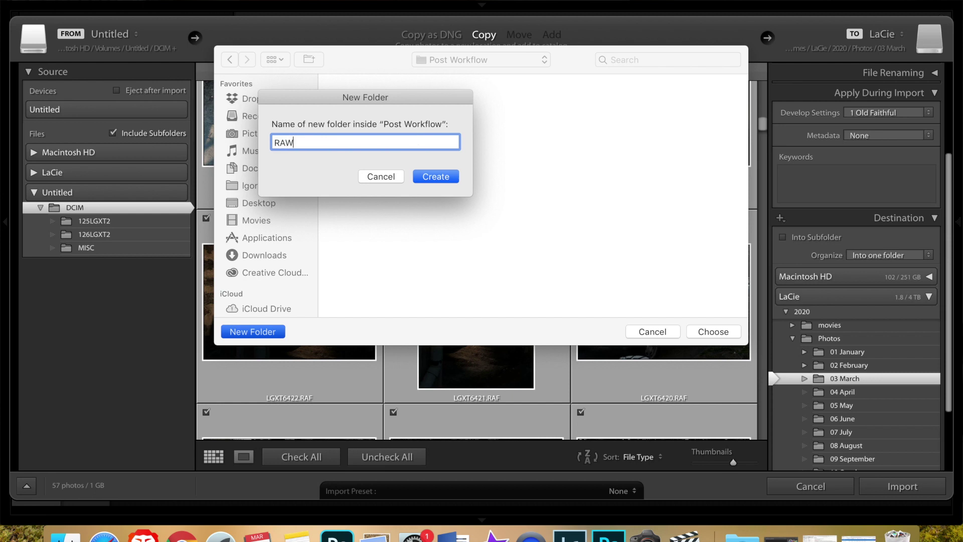
pyautogui.press('Return')
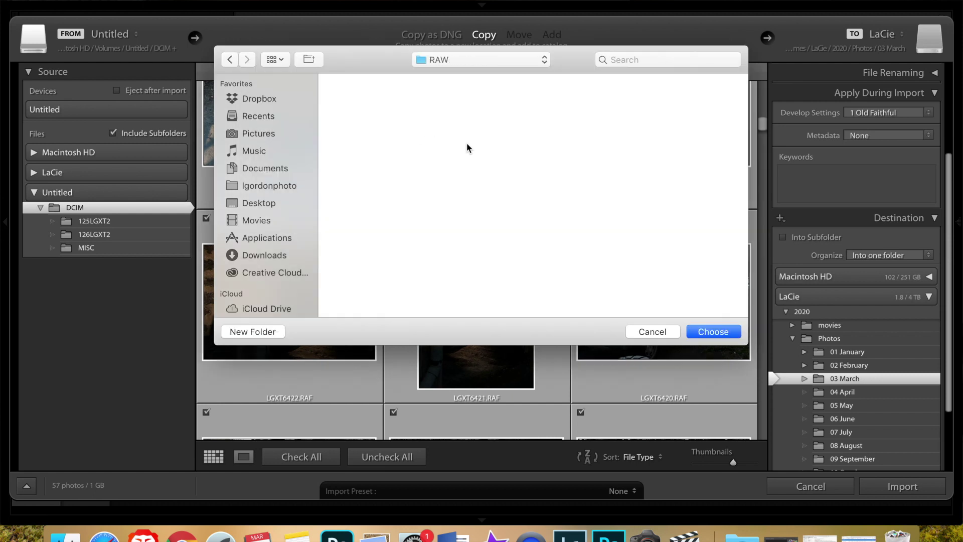
pyautogui.click(231, 60)
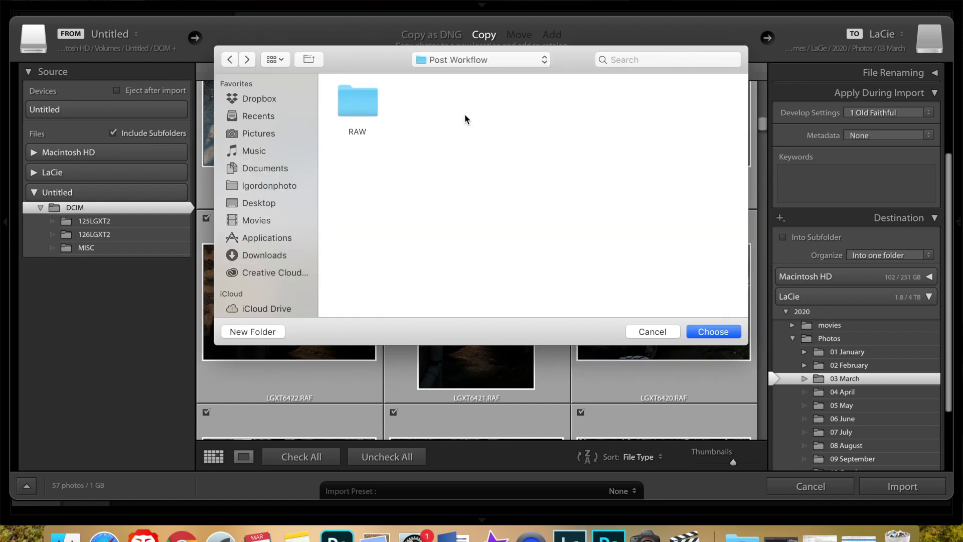
pyautogui.press('super+shift+n')
pyautogui.write('Edit')
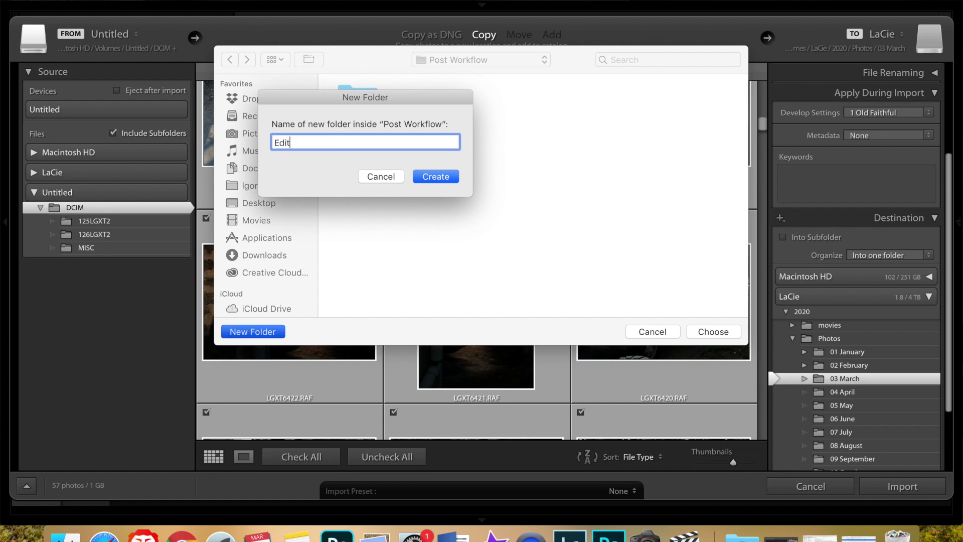
pyautogui.click(435, 178)
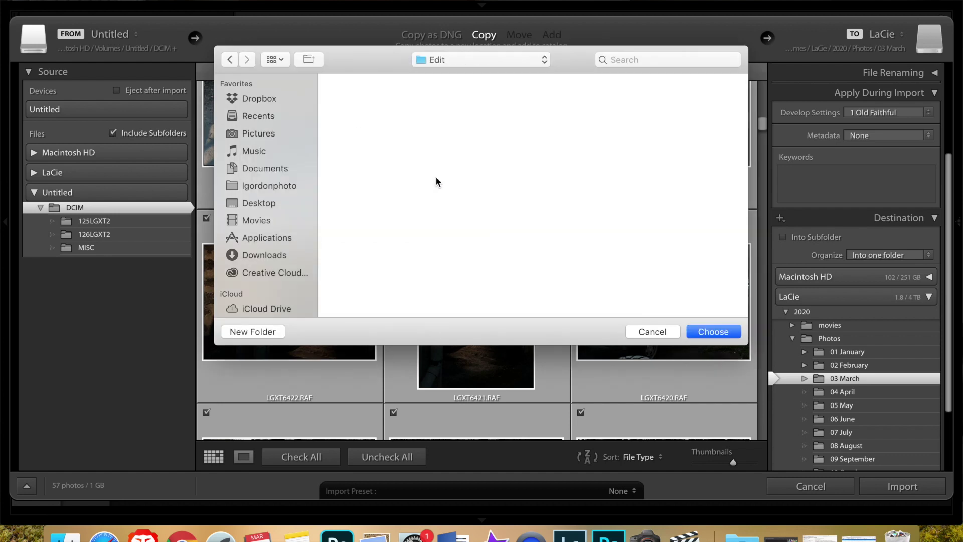
# Choose the RAW subfolder of Post Workflow as the destination and import the checked photos.
pyautogui.click(231, 60)
pyautogui.doubleClick(440, 104)
pyautogui.click(714, 331)
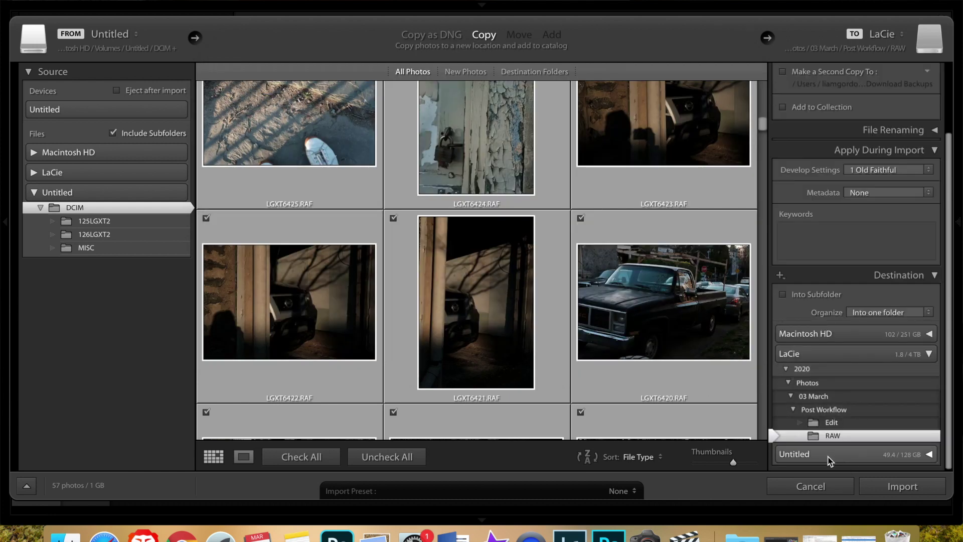
pyautogui.click(898, 487)
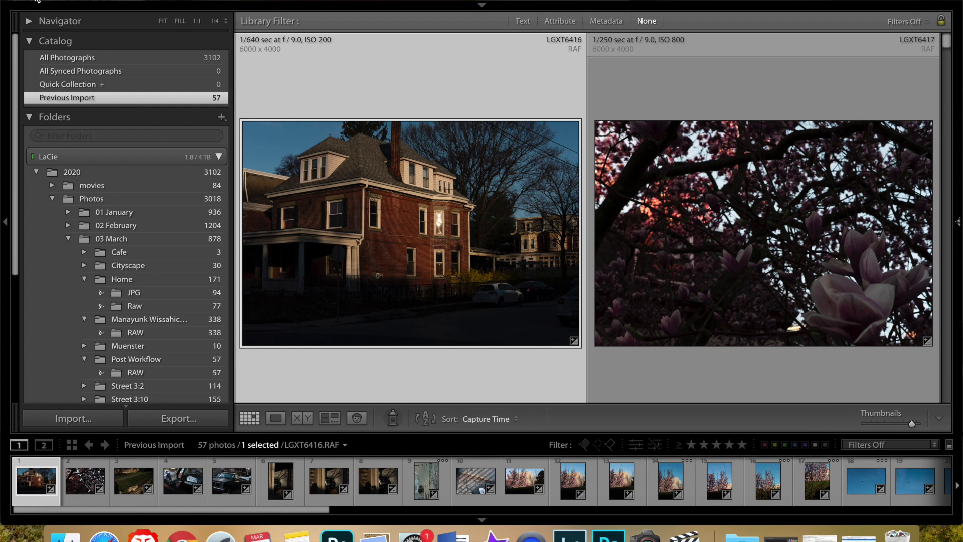
# Enlarge the grid to full screen without the left panels and rate the brick house photo LGXT6416 five stars.
pyautogui.hotkey('shift', 'f')
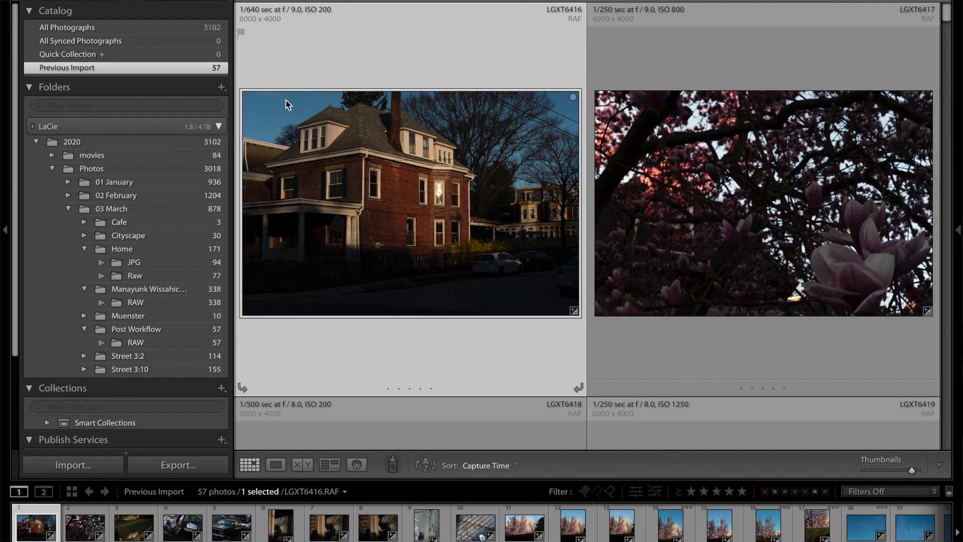
pyautogui.click(5, 231)
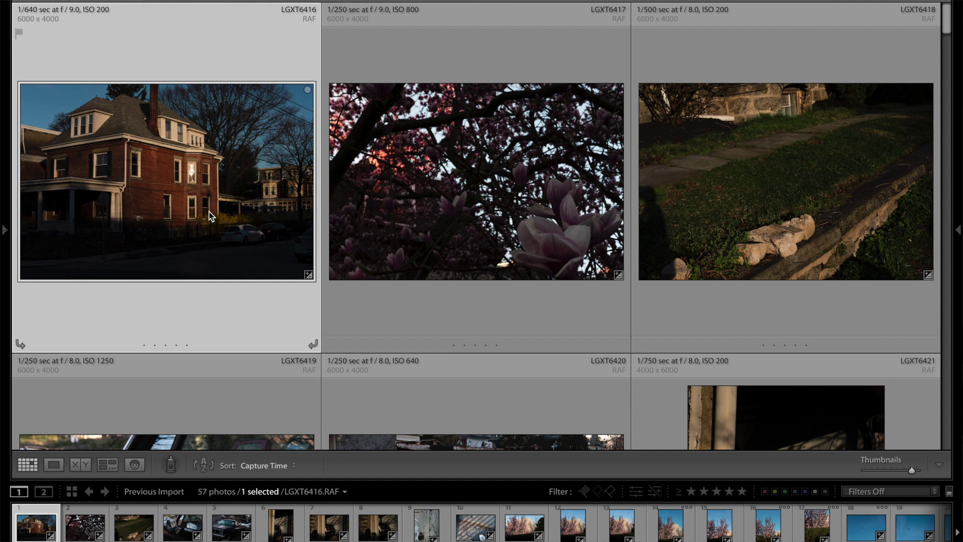
pyautogui.press('5')
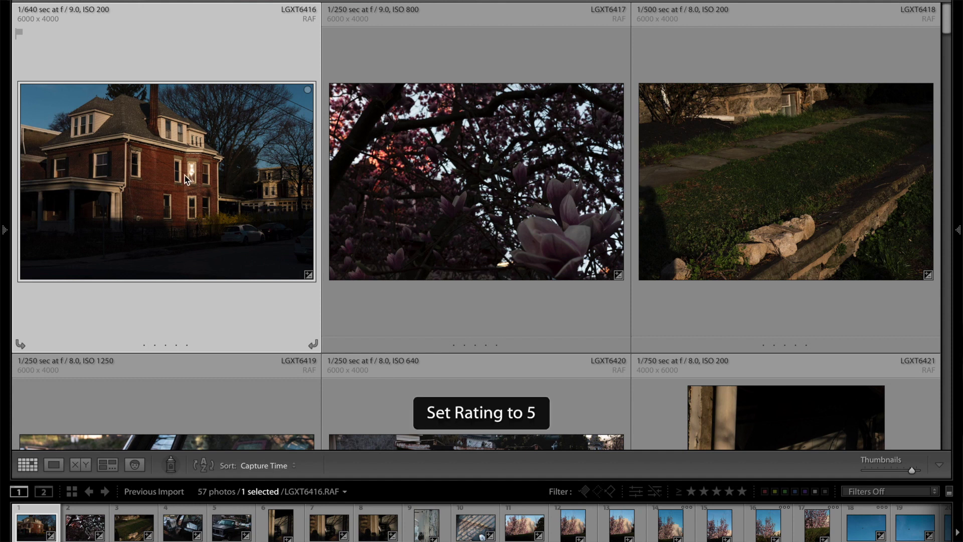
# Rate photo LGXT6423, the car front with shadows on the wall, five stars.
pyautogui.click(475, 170)
pyautogui.scroll(-10, 477, 166)
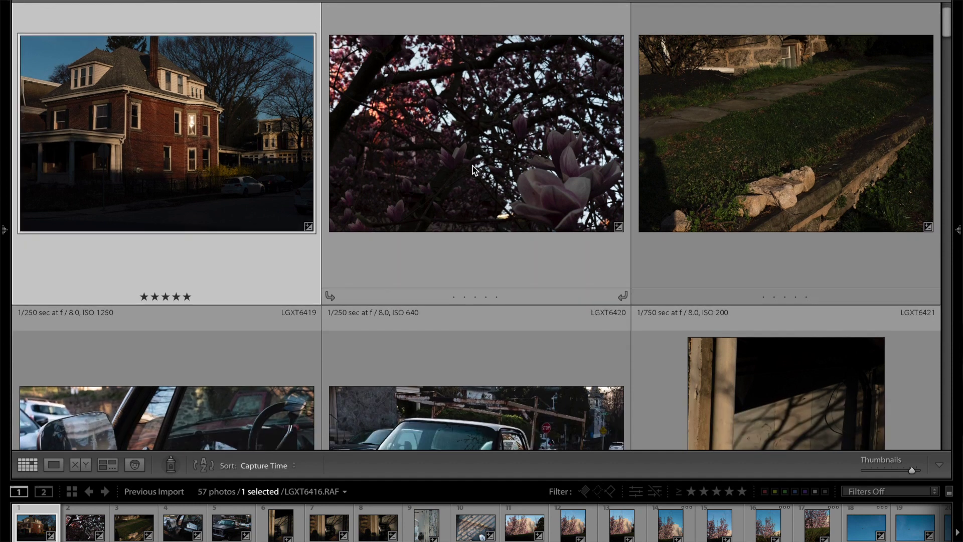
pyautogui.scroll(-2, 494, 171)
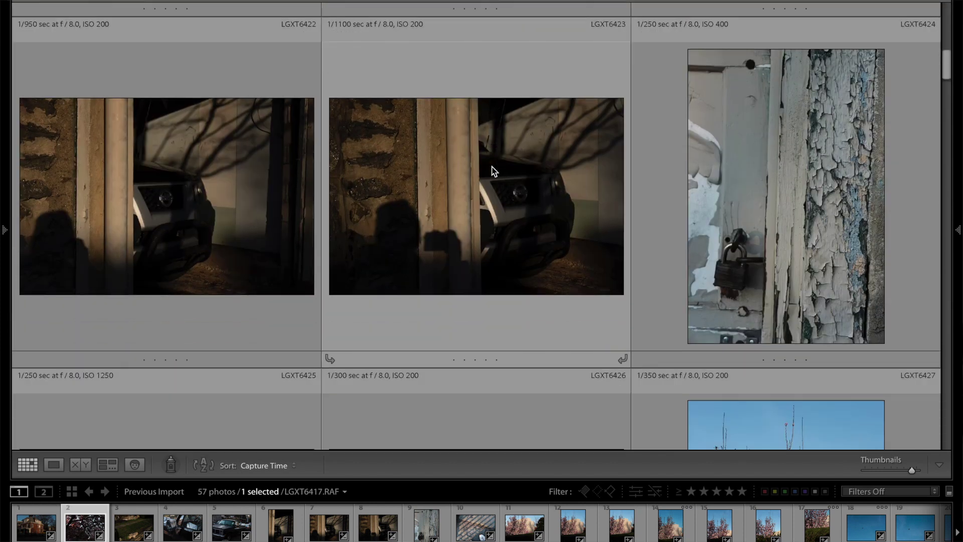
pyautogui.click(463, 193)
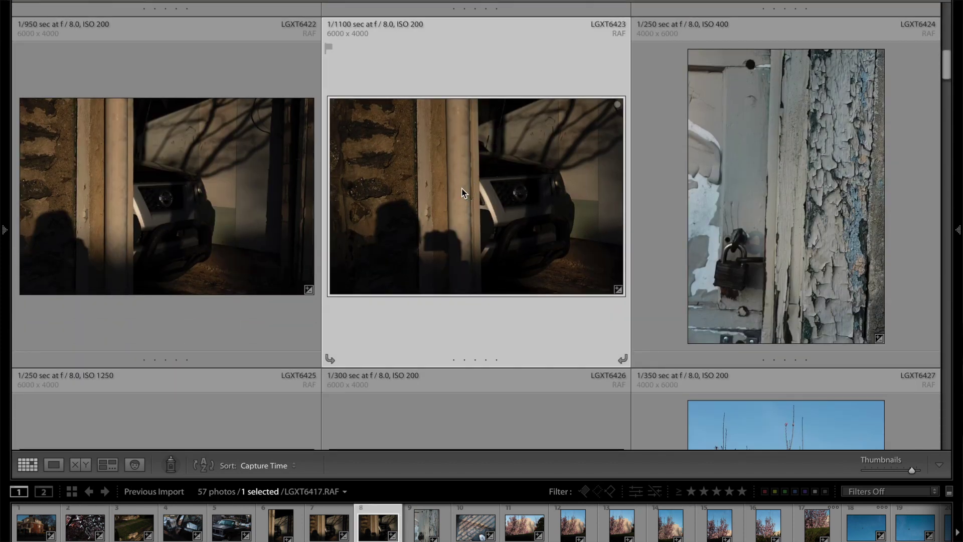
pyautogui.press('5')
# Rate the shaded door photo LGXT6439 five stars.
pyautogui.scroll(-5, 494, 177)
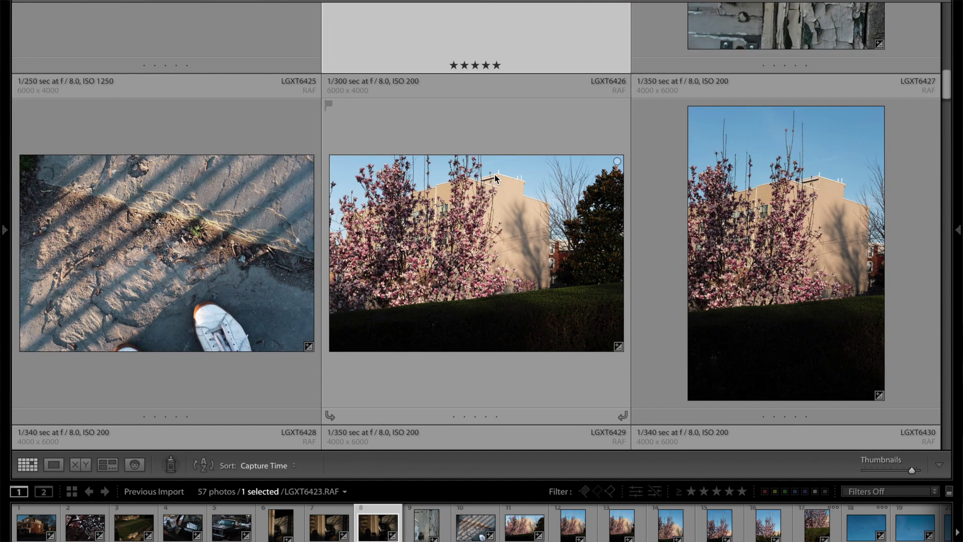
pyautogui.scroll(-2, 494, 176)
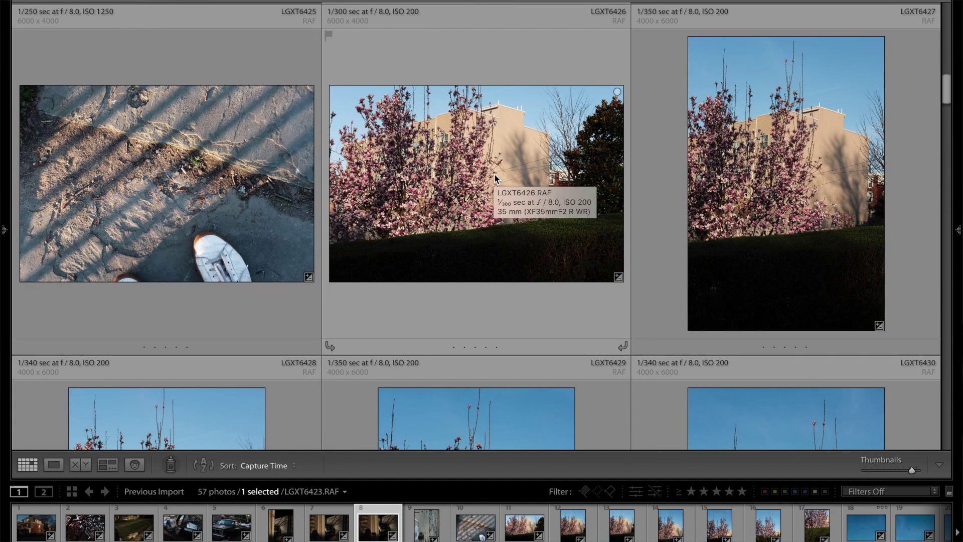
pyautogui.scroll(-15, 735, 203)
pyautogui.click(735, 203)
pyautogui.press('5')
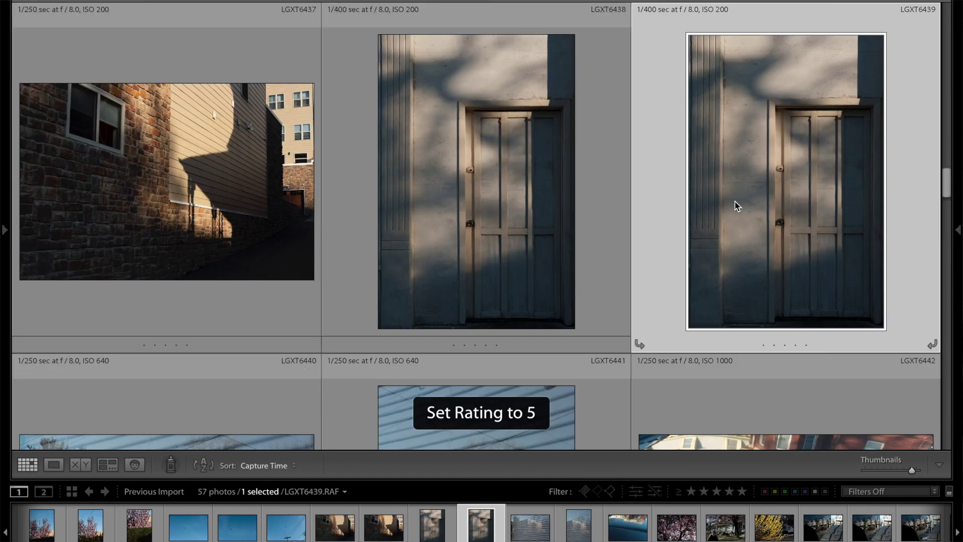
# Rate the landscape photo of the building behind horizontal slats, LGXT6440, five stars.
pyautogui.scroll(-10, 735, 204)
pyautogui.scroll(5, 735, 200)
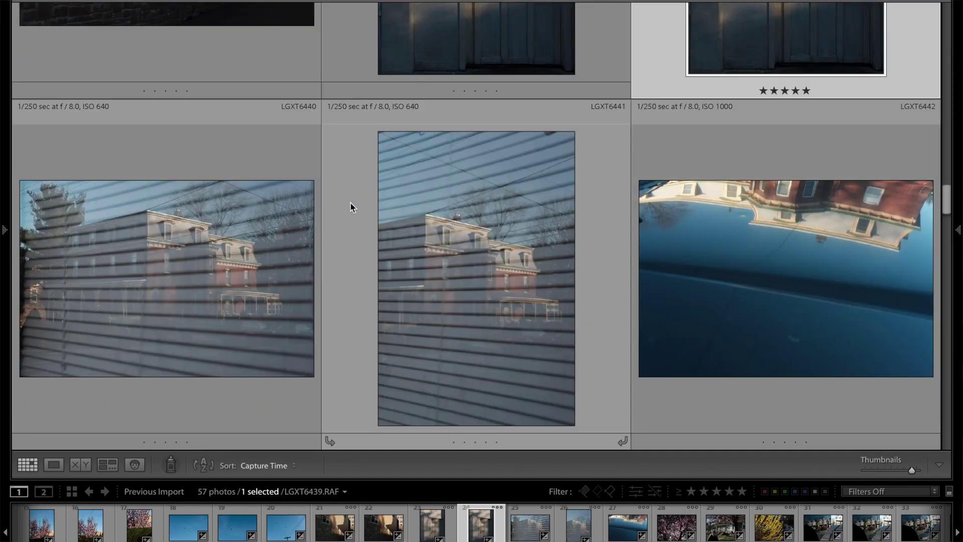
pyautogui.click(203, 292)
pyautogui.press('5')
# Rate the dark street photo LGXT6456 five stars.
pyautogui.scroll(-1, 215, 296)
pyautogui.scroll(-1, 214, 296)
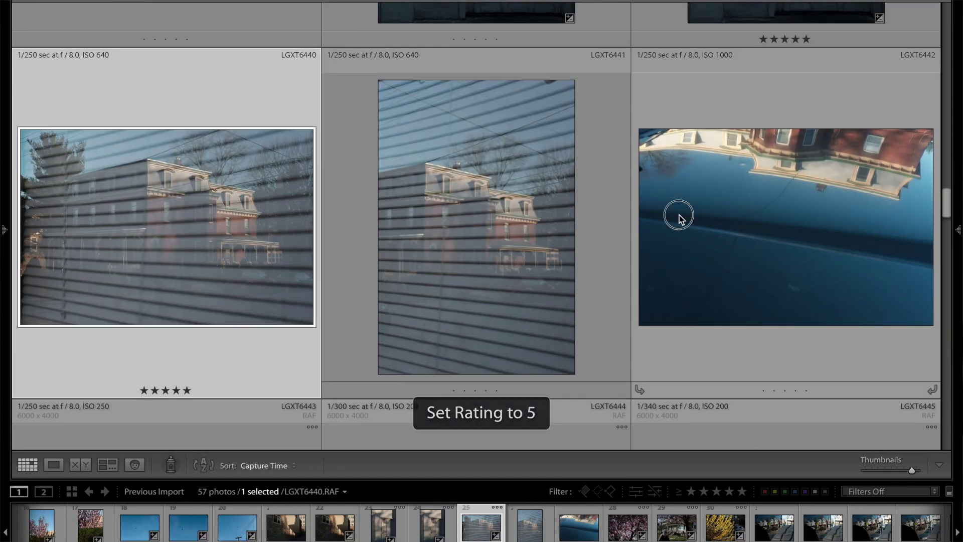
pyautogui.click(679, 216)
pyautogui.scroll(-20, 679, 215)
pyautogui.click(518, 230)
pyautogui.press('5')
# Rate the photo of the chain-link backstop with birds, LGXT6464, five stars.
pyautogui.scroll(-5, 519, 230)
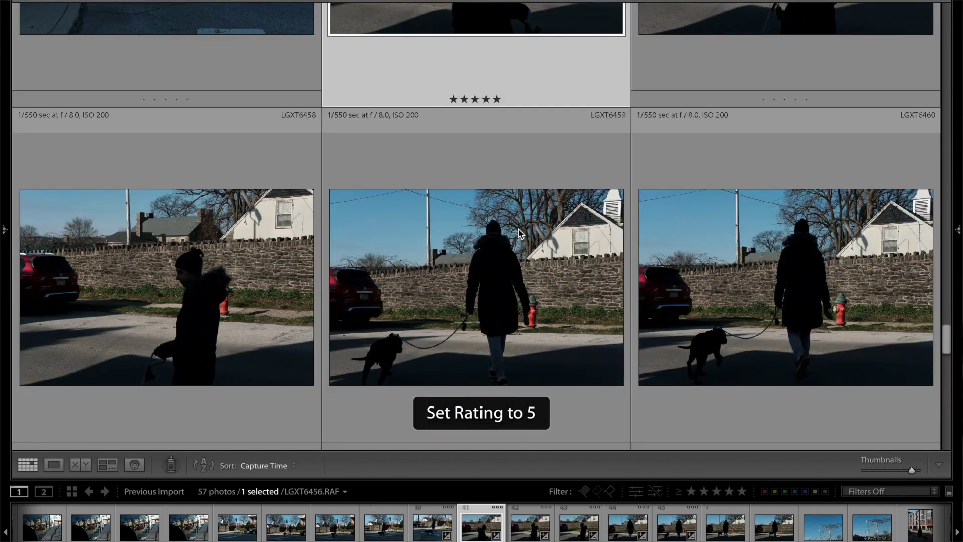
pyautogui.scroll(-10, 518, 229)
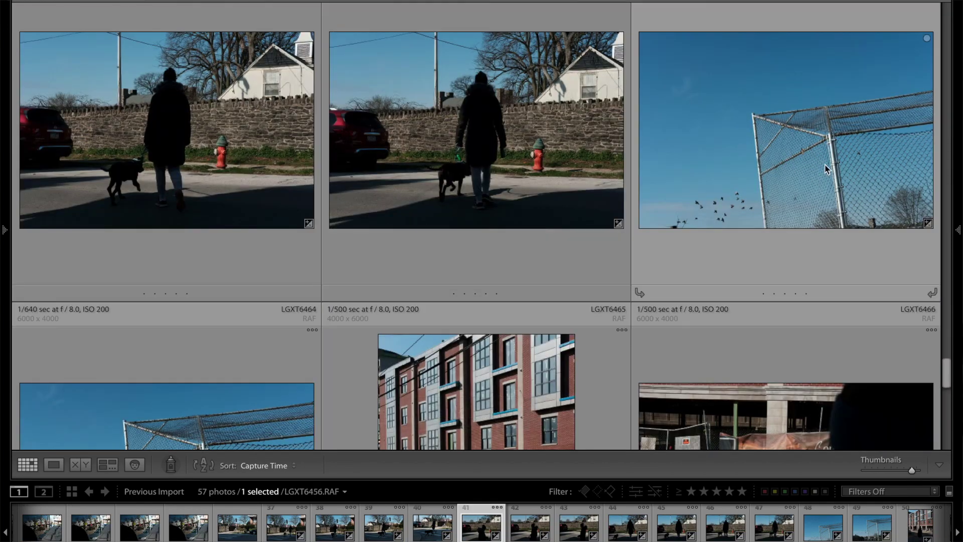
pyautogui.scroll(-4, 826, 170)
pyautogui.click(255, 246)
pyautogui.press('5')
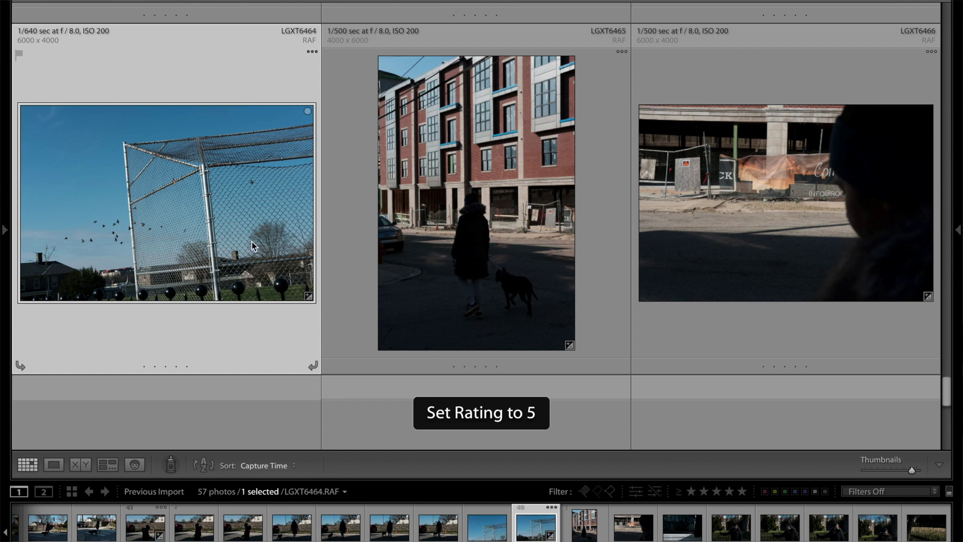
# Review the last photos of the import, LGXT6467 to LGXT6472, and select the portrait LGXT6471.
pyautogui.scroll(-6, 252, 242)
pyautogui.scroll(2, 251, 245)
pyautogui.click(504, 259)
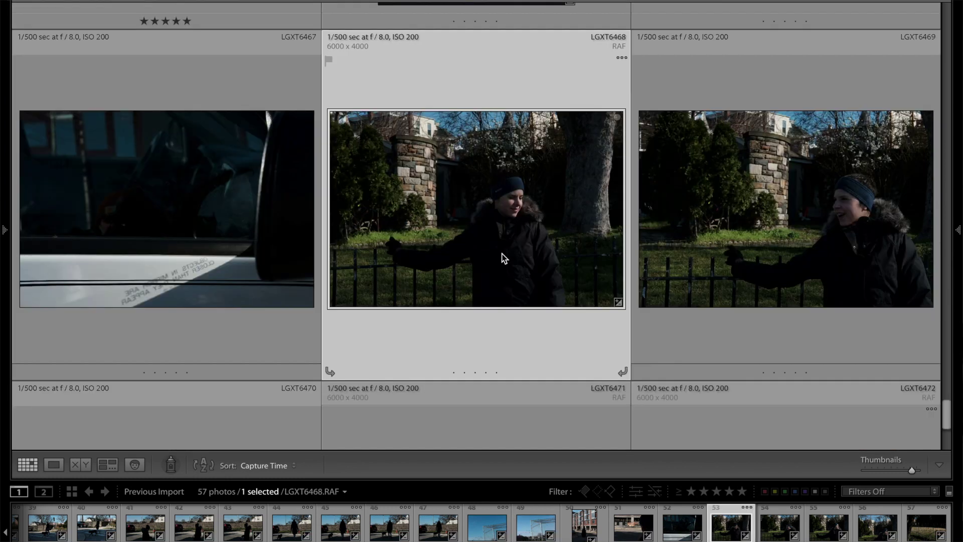
pyautogui.scroll(-6, 504, 258)
pyautogui.scroll(2, 504, 258)
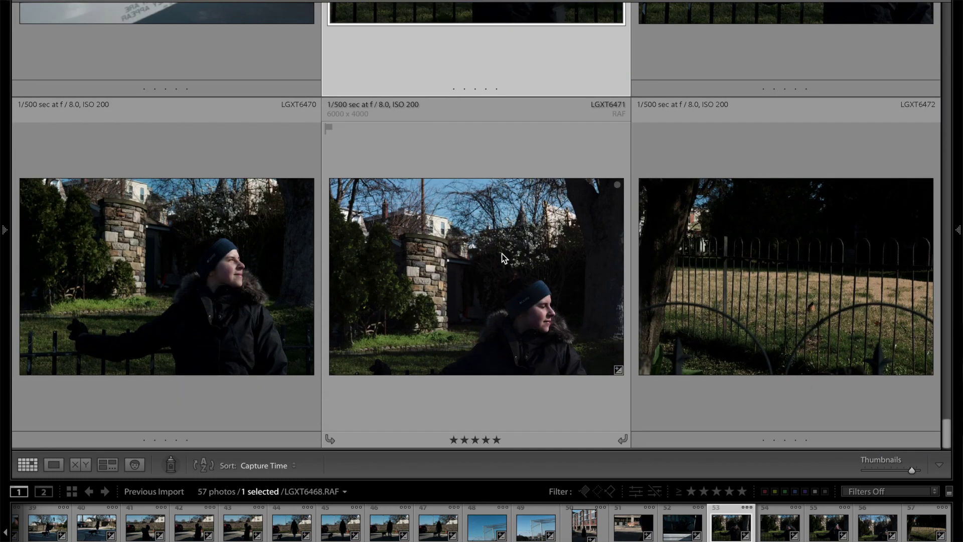
pyautogui.scroll(1, 504, 258)
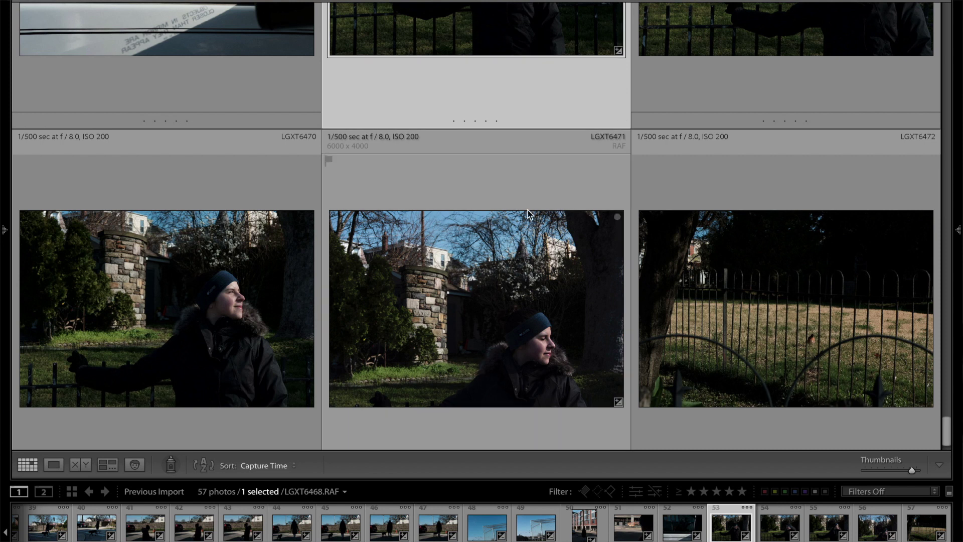
pyautogui.scroll(-1, 536, 260)
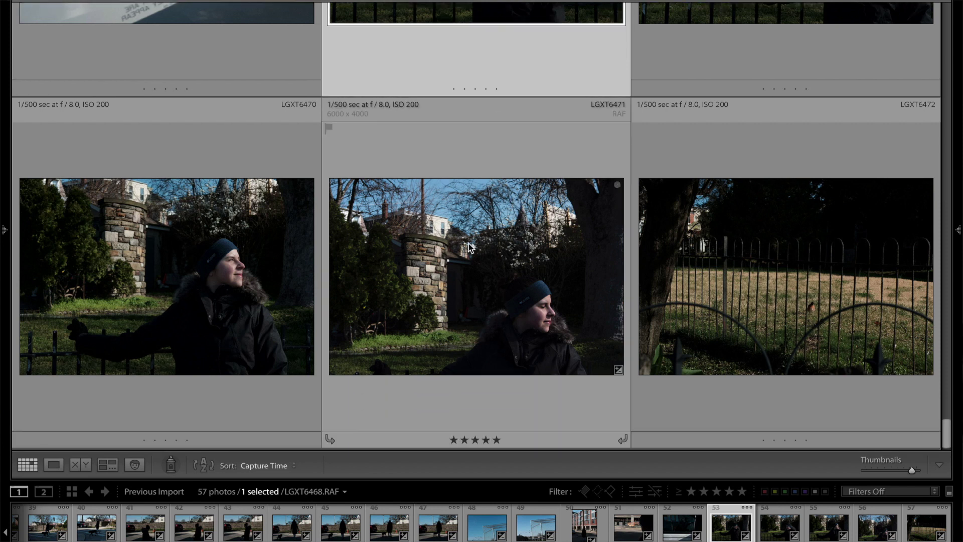
pyautogui.click(477, 247)
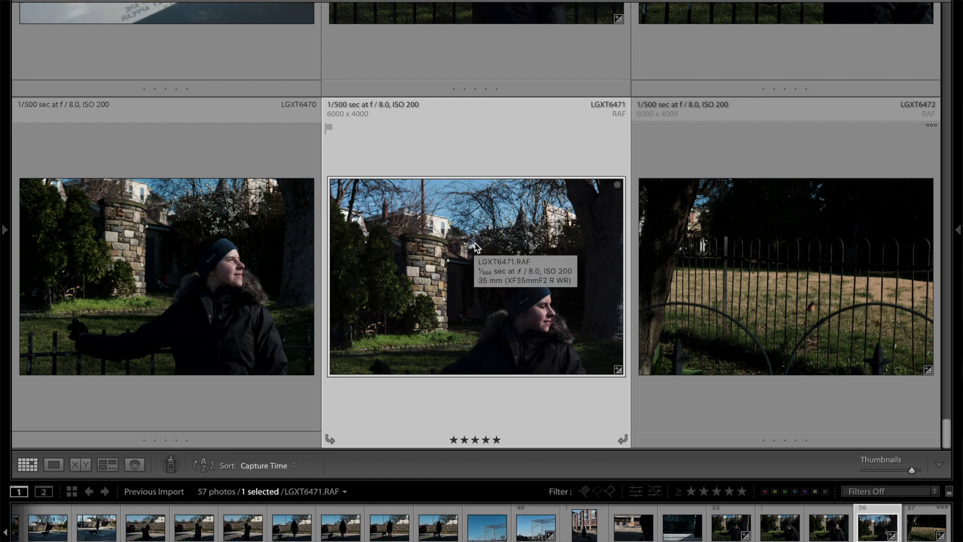
pyautogui.scroll(10, 441, 267)
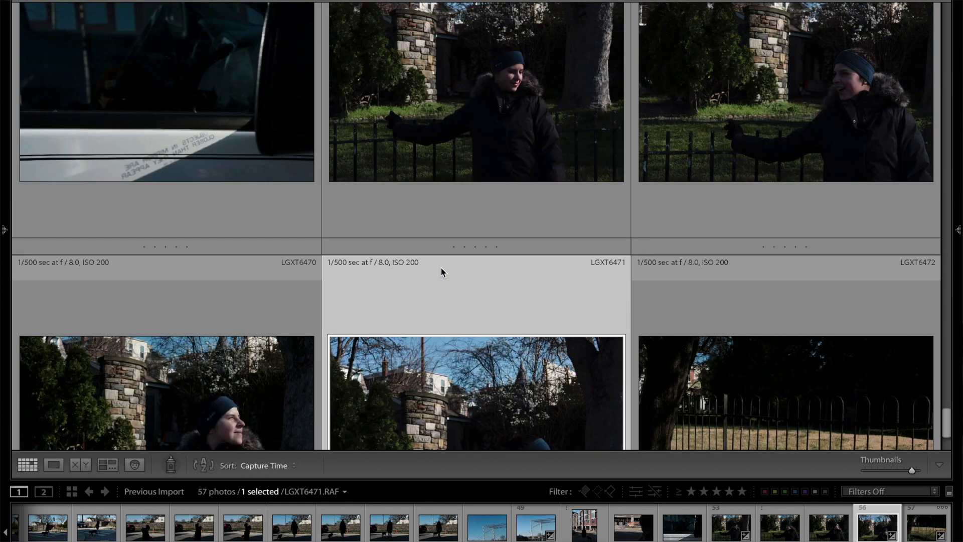
pyautogui.scroll(-10, 441, 267)
pyautogui.scroll(-1, 441, 266)
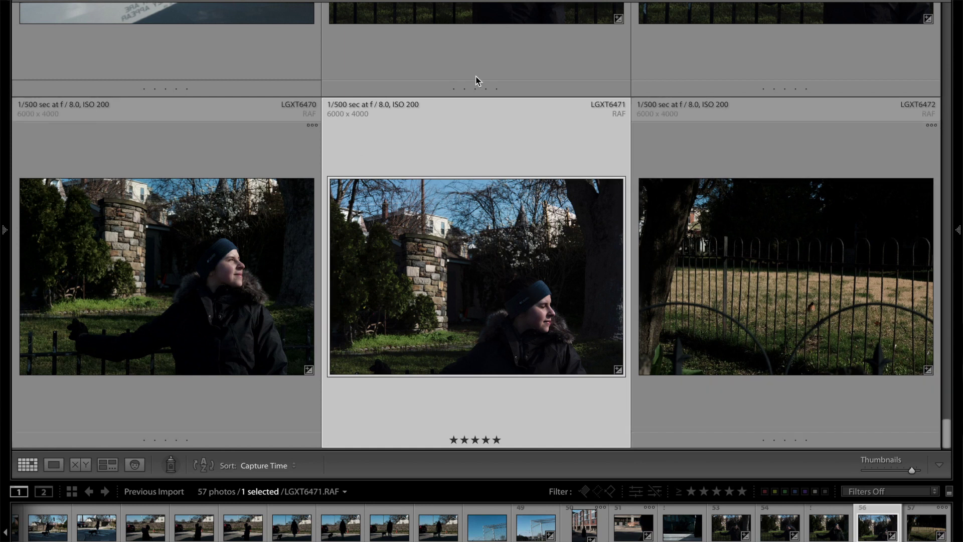
# Filter the import to five-star photos and open the brick house photo LGXT6416 for developing.
pyautogui.click(744, 493)
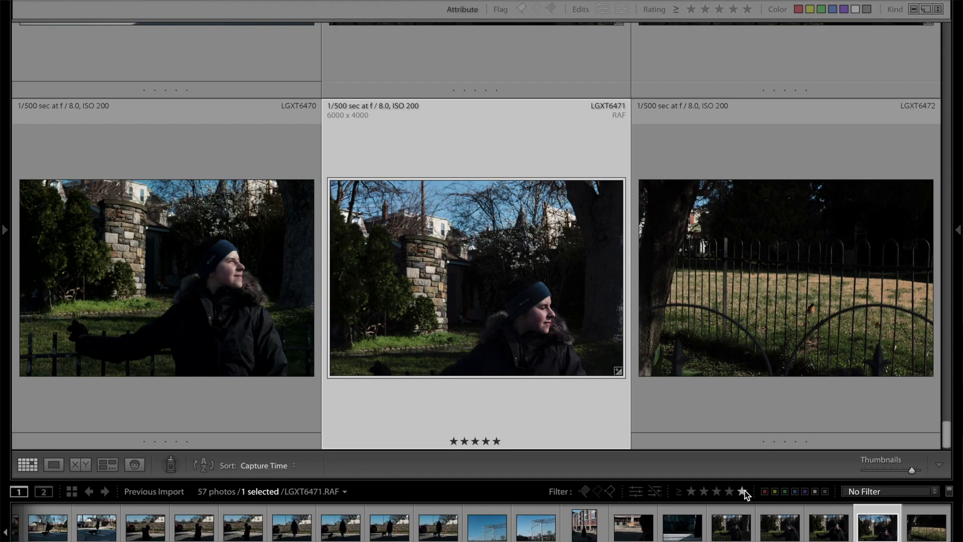
pyautogui.click(742, 491)
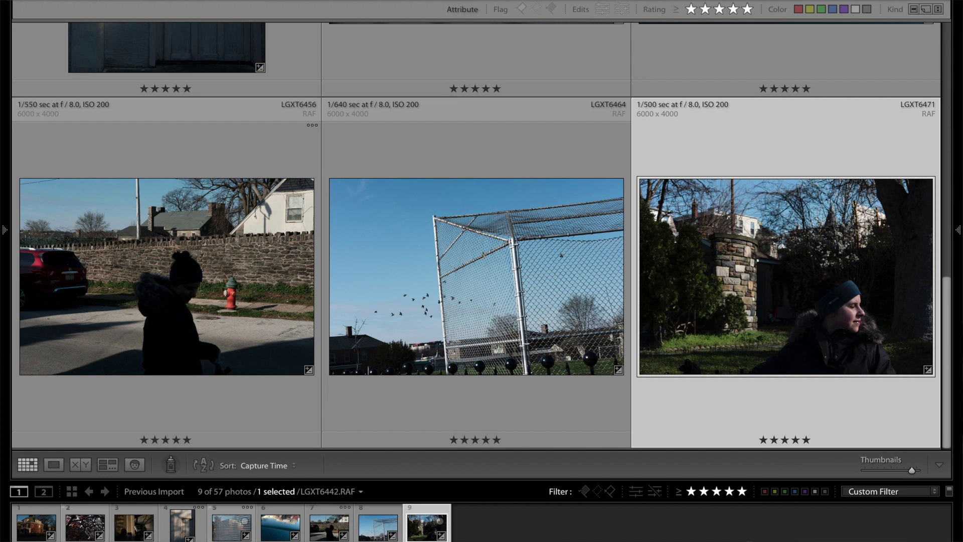
pyautogui.click(25, 528)
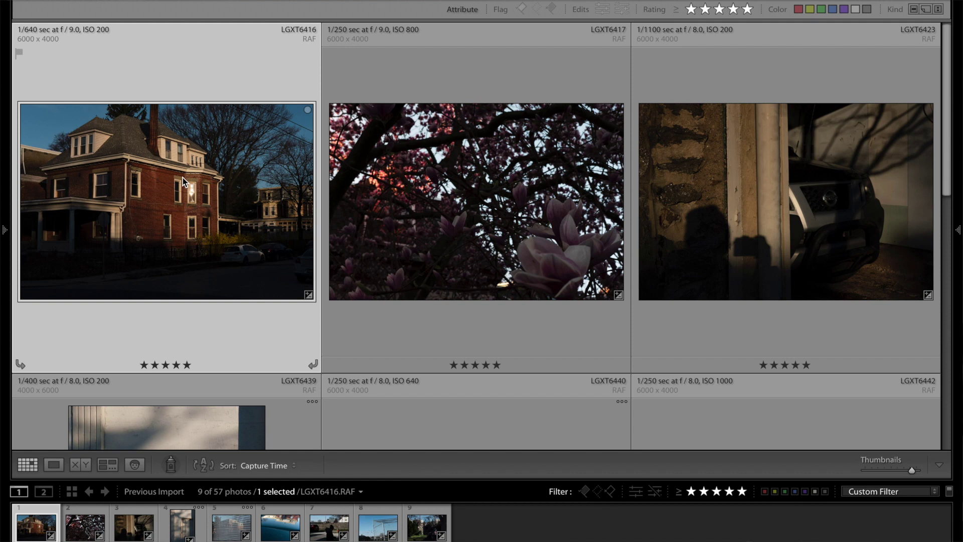
pyautogui.press('d')
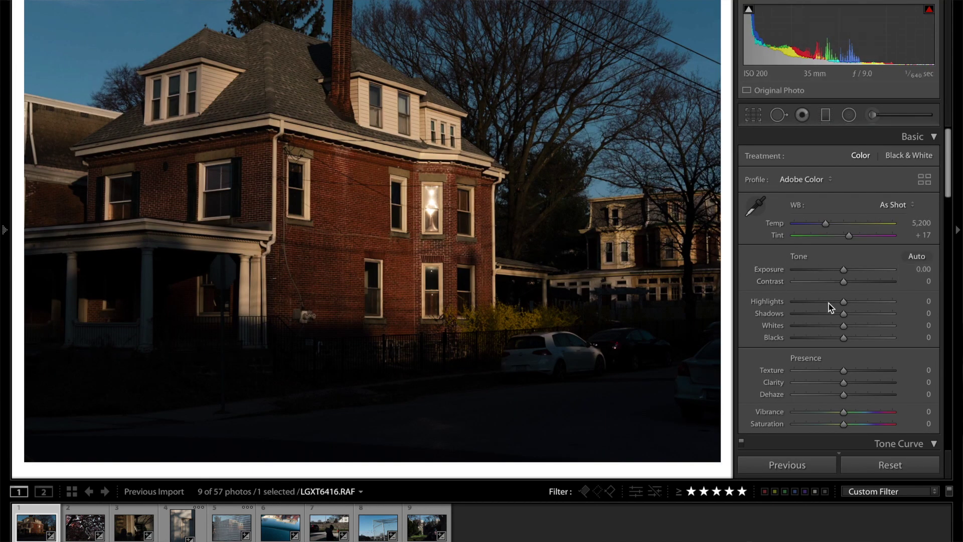
# Set the brick house photo's exposure to +0.85, highlights to −14, shadows to +22, blacks to −3 and vibrance to +19.
pyautogui.moveTo(846, 275); pyautogui.dragTo(842, 341)
pyautogui.moveTo(843, 412); pyautogui.dragTo(855, 416)
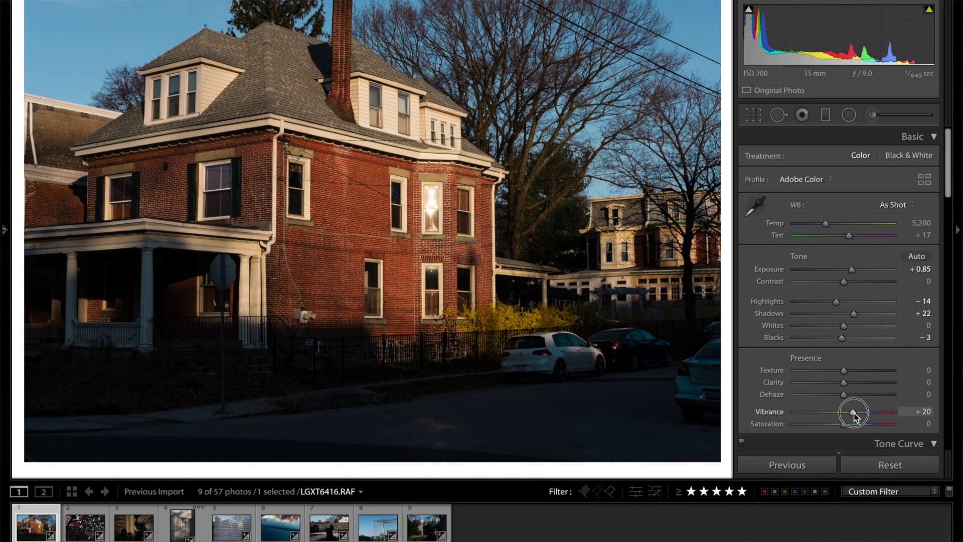
pyautogui.moveTo(854, 415); pyautogui.dragTo(854, 414)
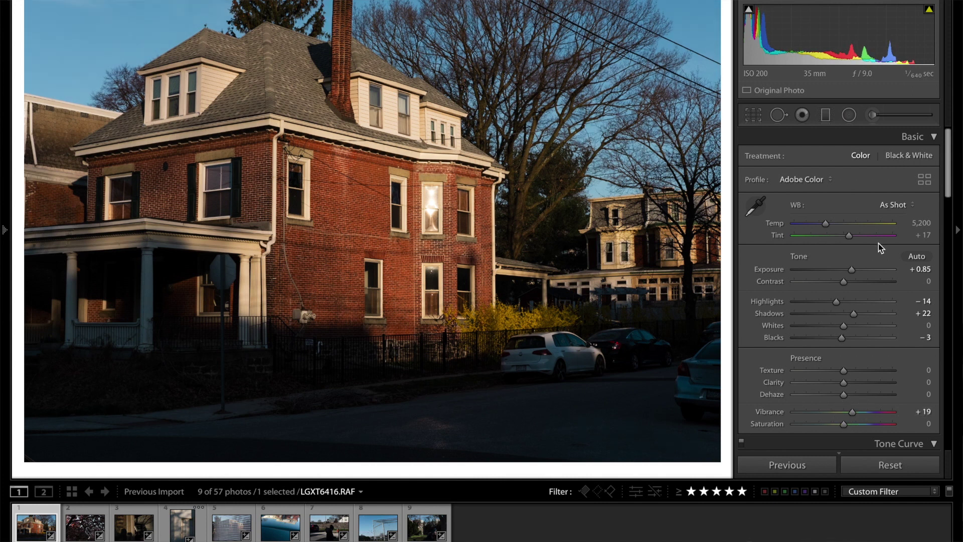
# Try the Street preset 5 Cinematic (split tone) on the brick house photo and undo it.
pyautogui.scroll(1, 847, 264)
pyautogui.click(3, 232)
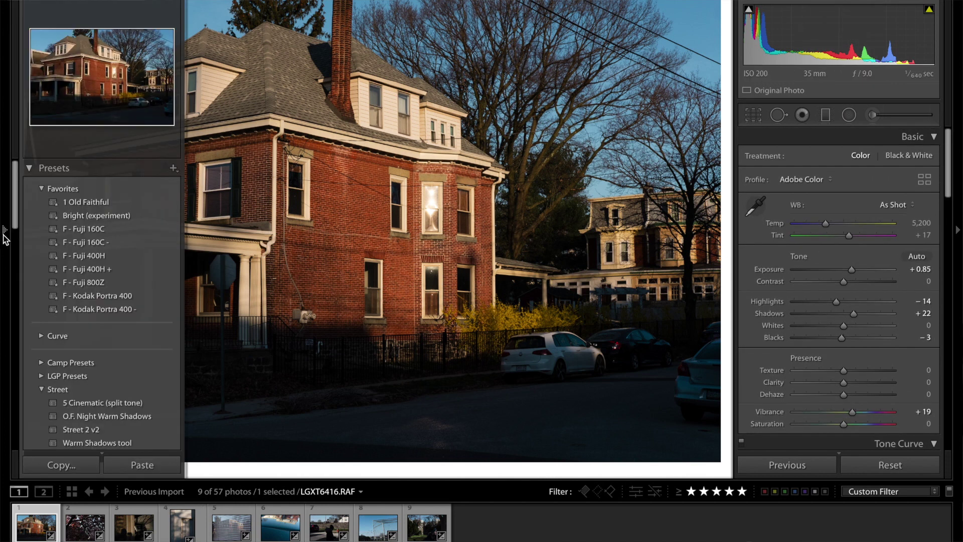
pyautogui.scroll(-5, 81, 233)
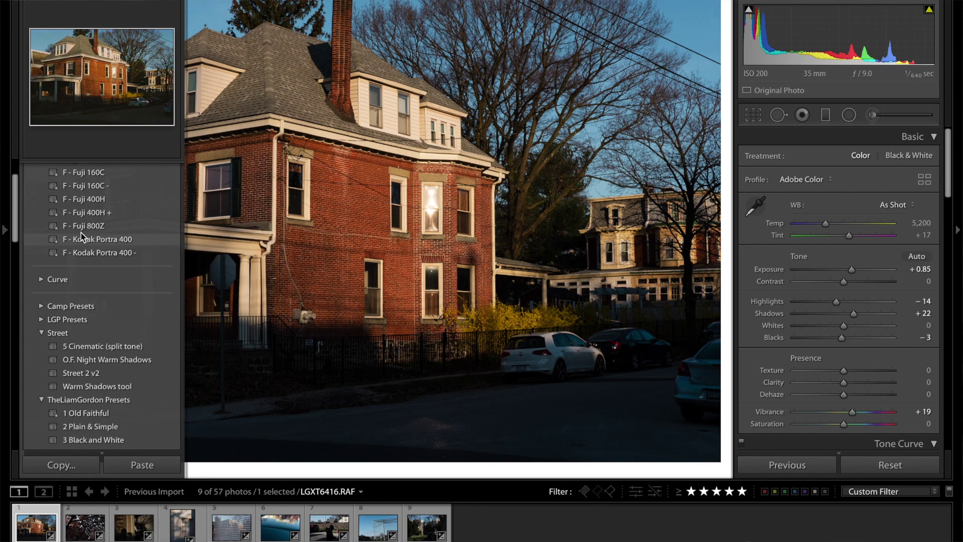
pyautogui.click(110, 352)
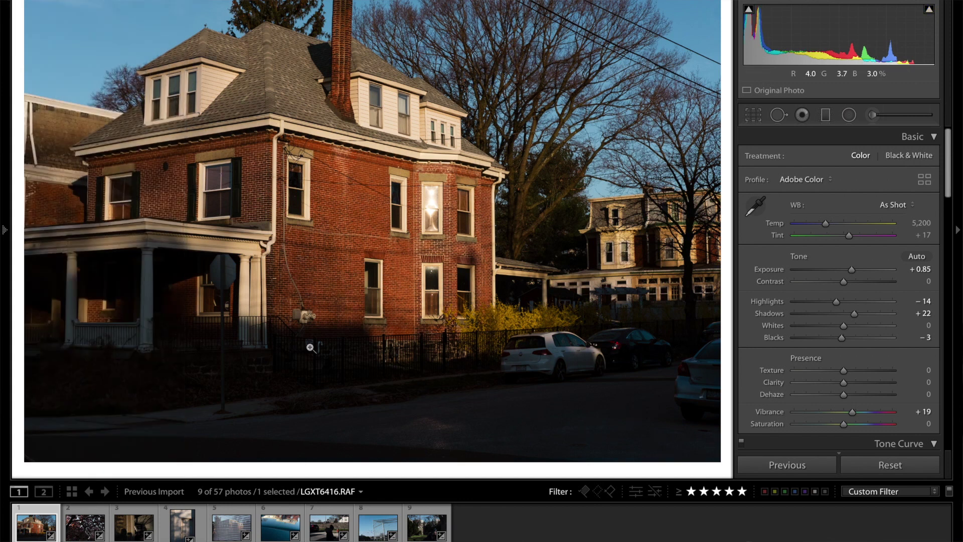
pyautogui.hotkey('ctrl', 'z')
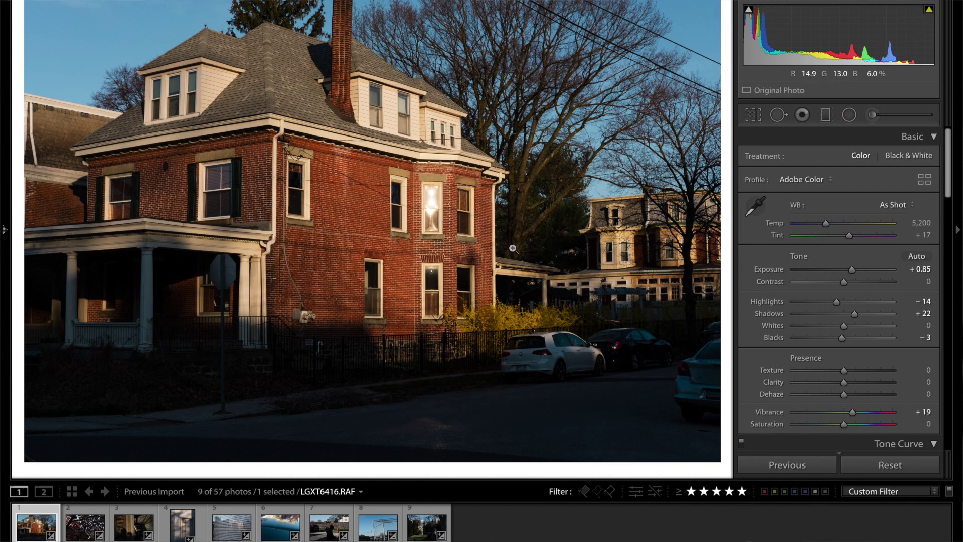
# On the blossom photo LGXT6417, set exposure +1.25, highlights −15, shadows +19 and blacks −5, and raise the vibrance.
pyautogui.press('Right')
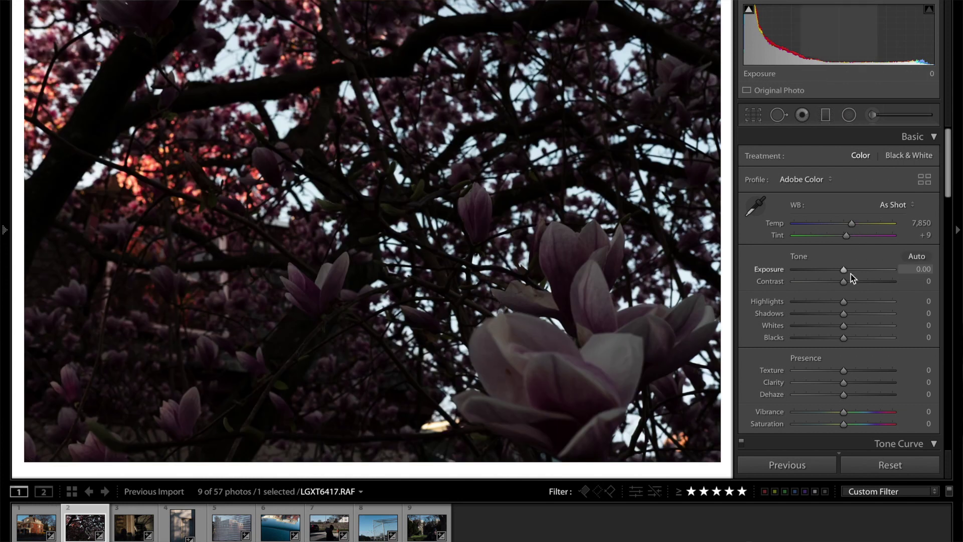
pyautogui.moveTo(843, 270); pyautogui.dragTo(842, 339)
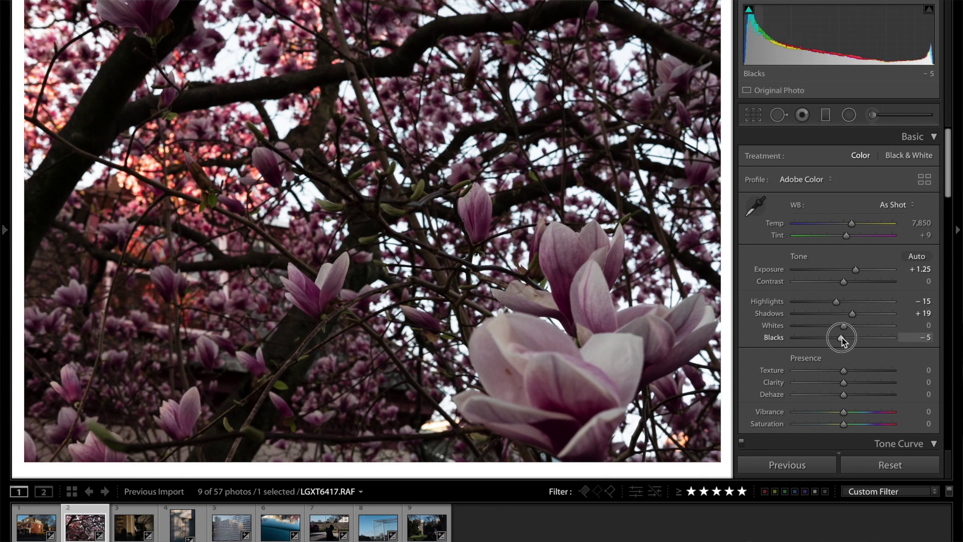
pyautogui.click(843, 414)
pyautogui.moveTo(845, 416); pyautogui.dragTo(857, 415)
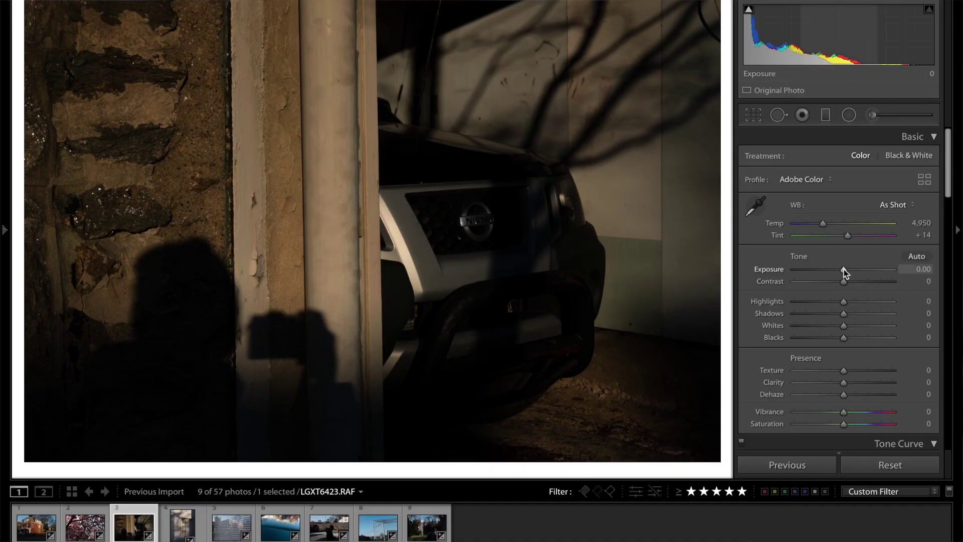
# On the photo of the parked car behind the wall, LGXT6423, set exposure to +1.10 and blacks to −4.
pyautogui.moveTo(844, 272); pyautogui.dragTo(855, 271)
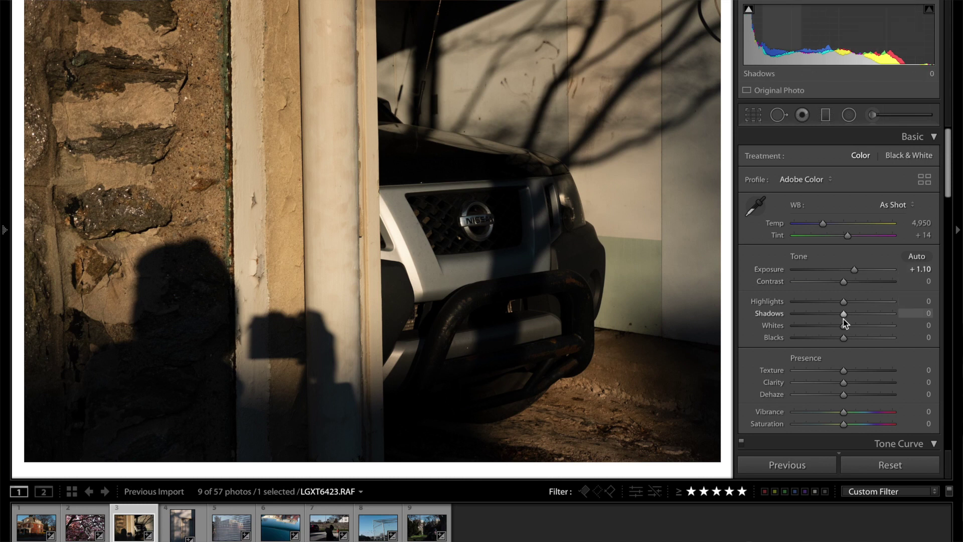
pyautogui.moveTo(843, 325)
pyautogui.mouseDown()
pyautogui.moveTo(857, 326)
pyautogui.moveTo(841, 314)
pyautogui.moveTo(852, 314)
pyautogui.moveTo(843, 340)
pyautogui.mouseUp()
# On the door photo LGXT6439, set temperature 5,393, tint +12, exposure +0.25, shadows +1 and blacks −25.
pyautogui.press('Right')
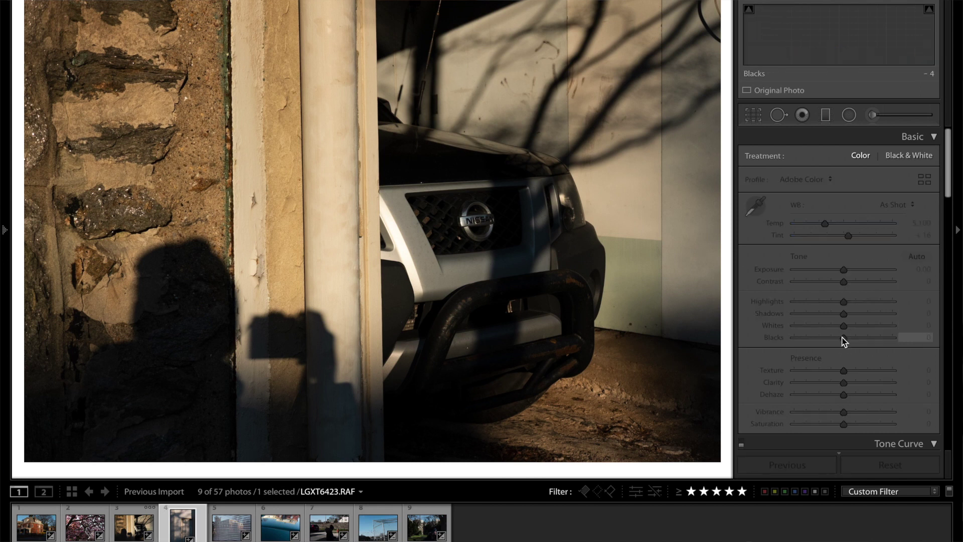
pyautogui.moveTo(823, 223); pyautogui.dragTo(849, 240)
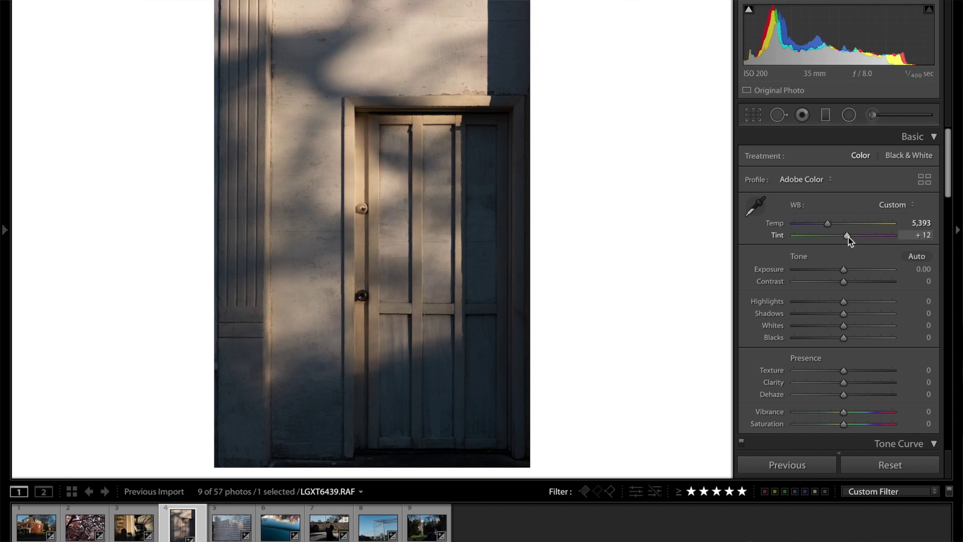
pyautogui.moveTo(844, 269); pyautogui.dragTo(847, 270)
pyautogui.click(843, 314)
pyautogui.moveTo(844, 340); pyautogui.dragTo(831, 340)
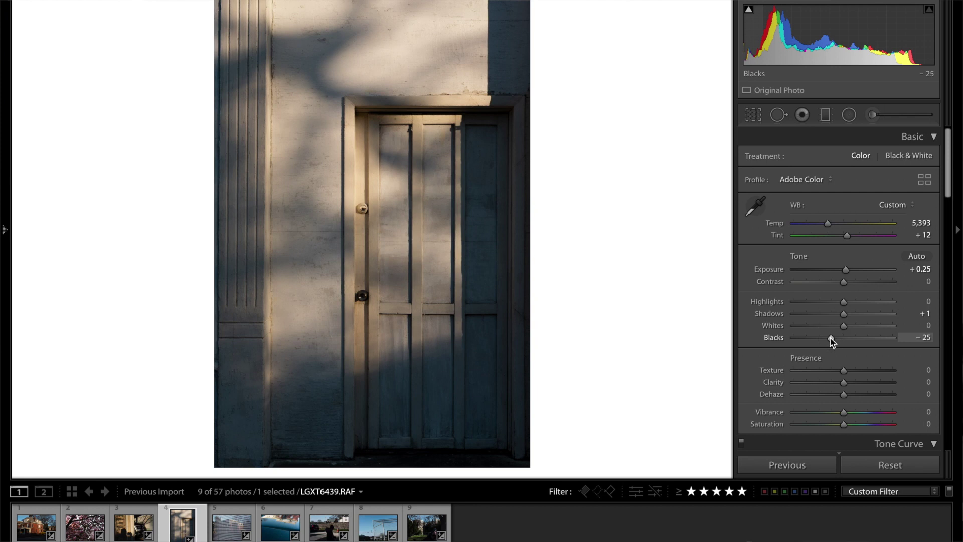
# On the photo of the building behind slats, LGXT6440, set contrast to +16, blacks to −7 and vibrance to +16.
pyautogui.press('Right')
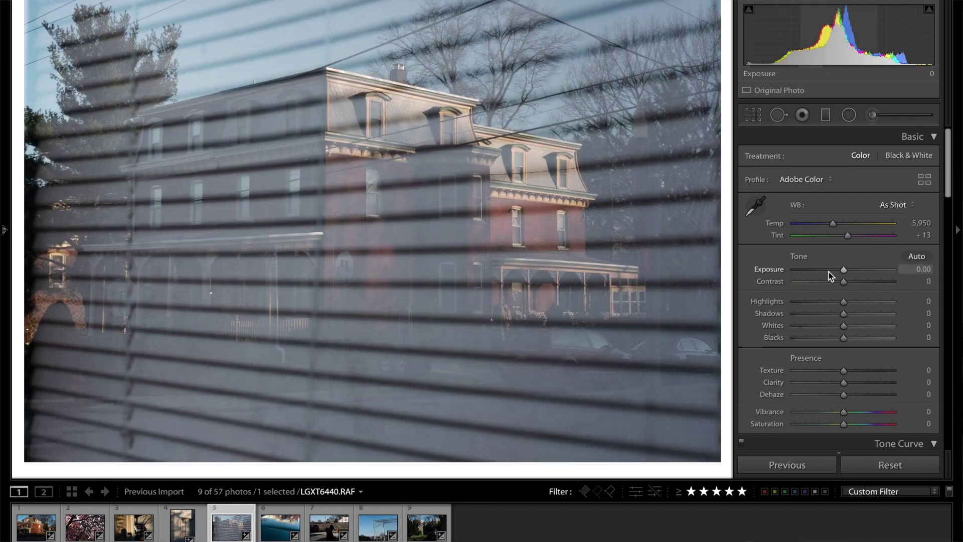
pyautogui.moveTo(844, 282)
pyautogui.mouseDown()
pyautogui.moveTo(853, 285)
pyautogui.moveTo(844, 269)
pyautogui.mouseUp()
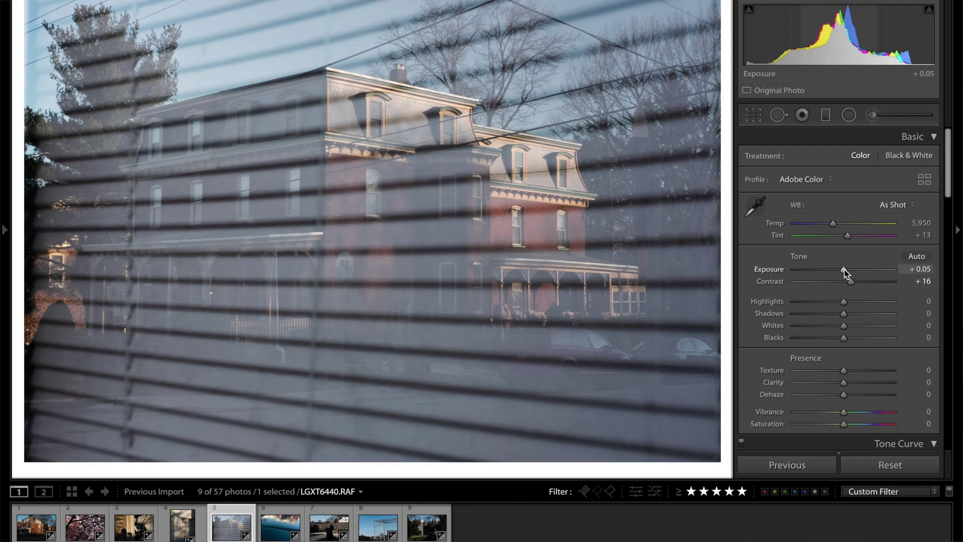
pyautogui.moveTo(843, 338); pyautogui.dragTo(842, 344)
pyautogui.moveTo(843, 416); pyautogui.dragTo(853, 417)
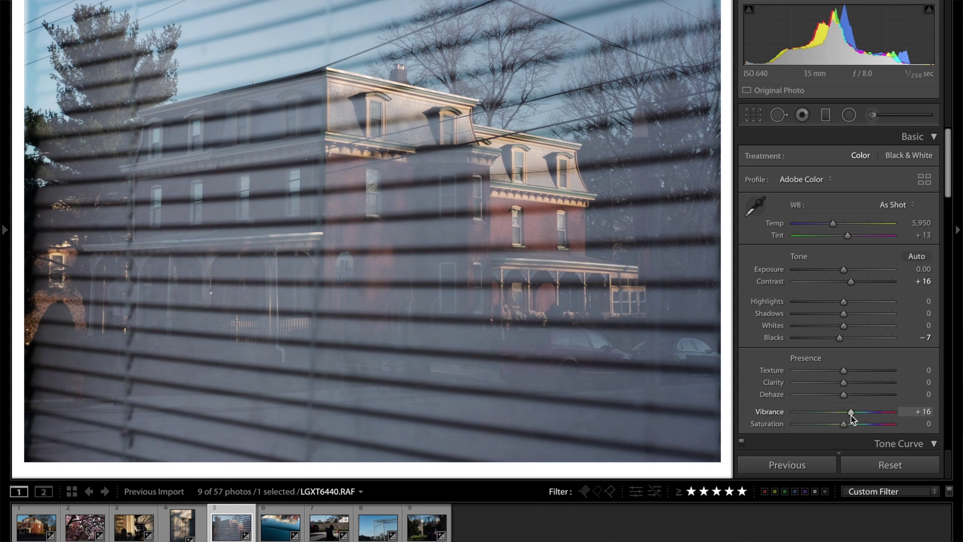
# On the blue car reflection photo LGXT6442, set exposure +0.15, highlights −21, blacks −15 and vibrance +16.
pyautogui.press('Right')
pyautogui.moveTo(843, 269); pyautogui.dragTo(832, 302)
pyautogui.moveTo(846, 343); pyautogui.dragTo(835, 341)
pyautogui.moveTo(843, 417); pyautogui.dragTo(851, 416)
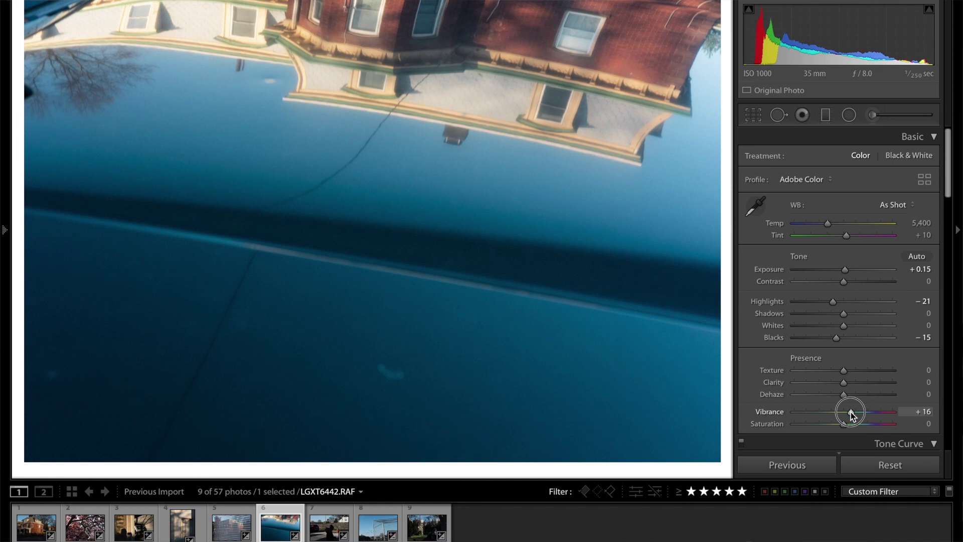
# On the street silhouette photo LGXT6456, set temperature 5,341, exposure +0.45, highlights −19, blacks −11 and vibrance +17.
pyautogui.press('Right')
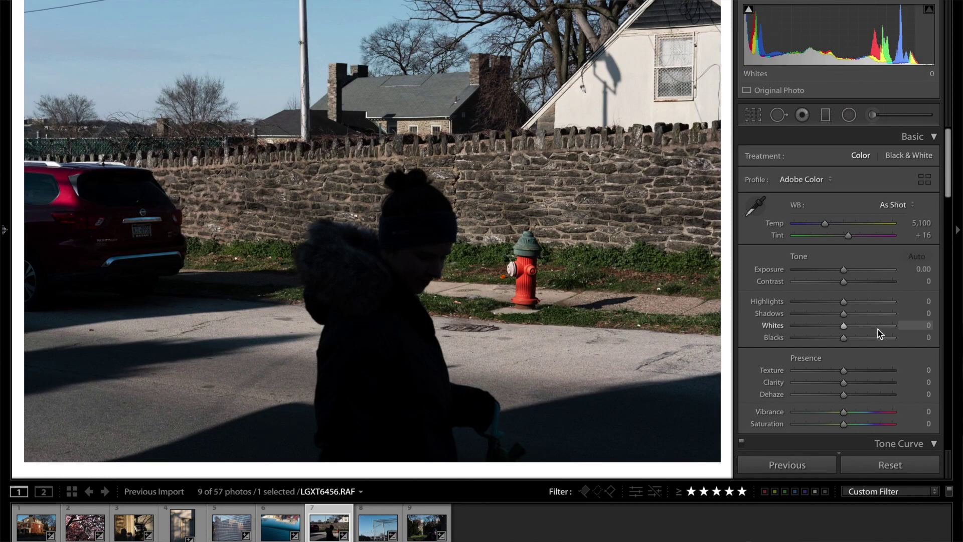
pyautogui.moveTo(825, 223); pyautogui.dragTo(829, 230)
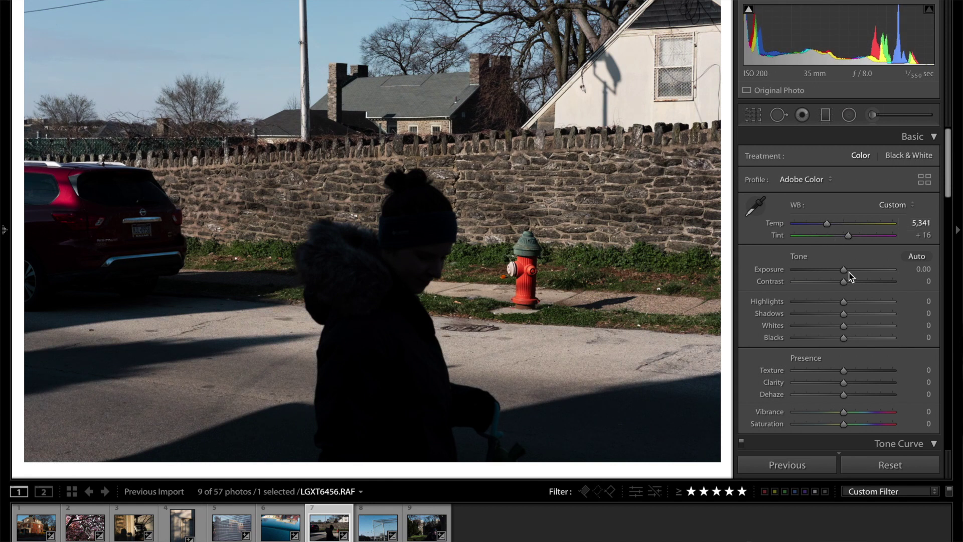
pyautogui.moveTo(844, 270); pyautogui.dragTo(834, 306)
pyautogui.moveTo(844, 339); pyautogui.dragTo(840, 339)
pyautogui.moveTo(843, 412); pyautogui.dragTo(851, 413)
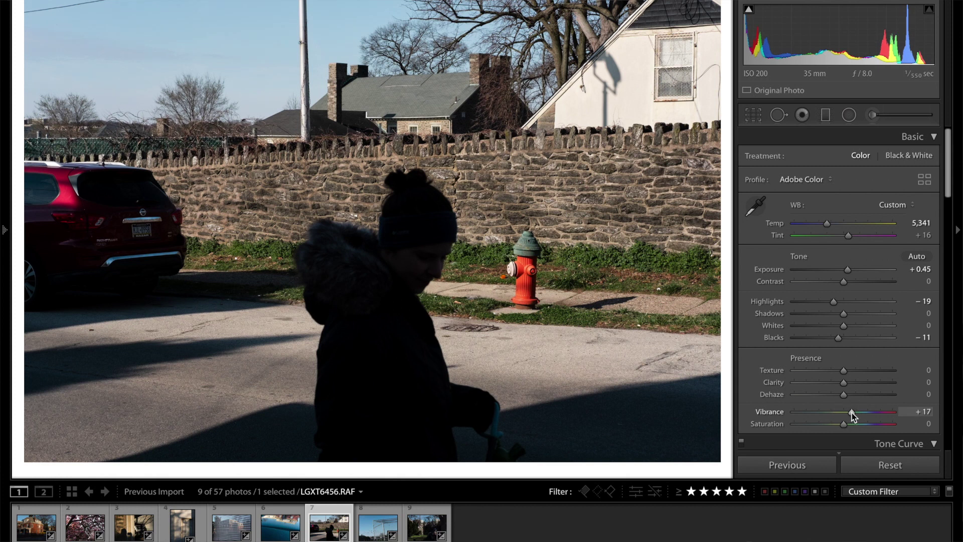
# On the chain-link backstop photo LGXT6464, set shadows +20, blacks −7, vibrance +20 and temperature 5,333.
pyautogui.press('Right')
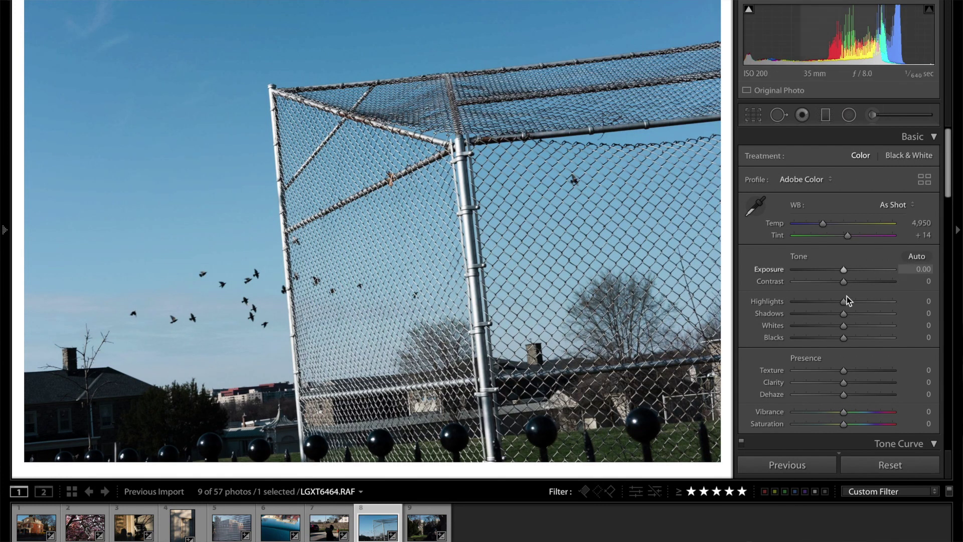
pyautogui.moveTo(843, 314); pyautogui.dragTo(839, 335)
pyautogui.moveTo(843, 412); pyautogui.dragTo(853, 415)
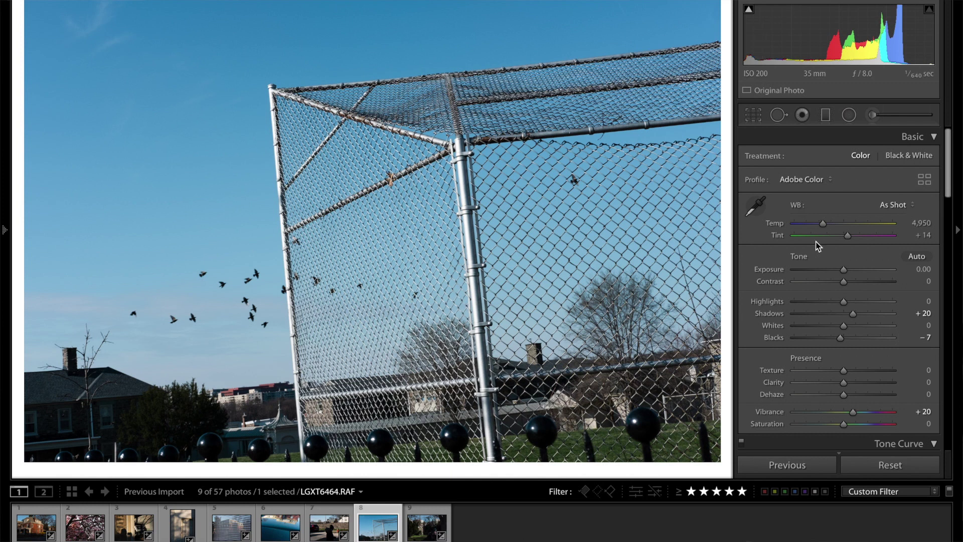
pyautogui.moveTo(823, 225); pyautogui.dragTo(829, 229)
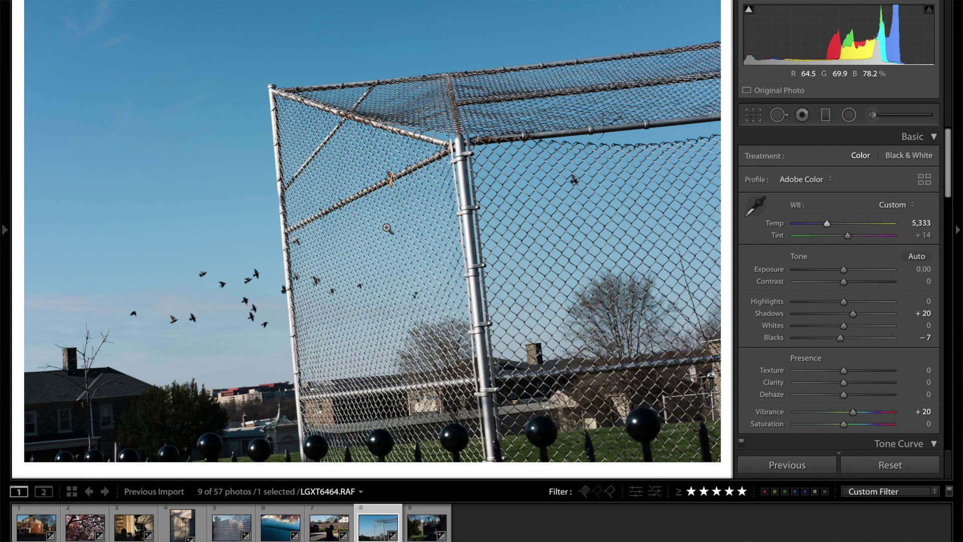
# On the portrait LGXT6471, set exposure +0.45, temperature 5,338, shadows +23, blacks −9 and vibrance +15.
pyautogui.press('Right')
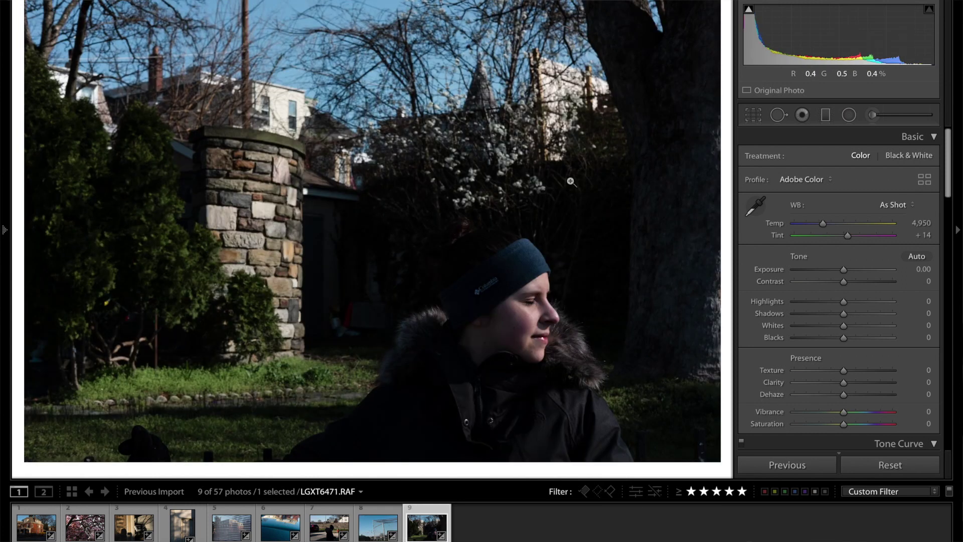
pyautogui.click(844, 273)
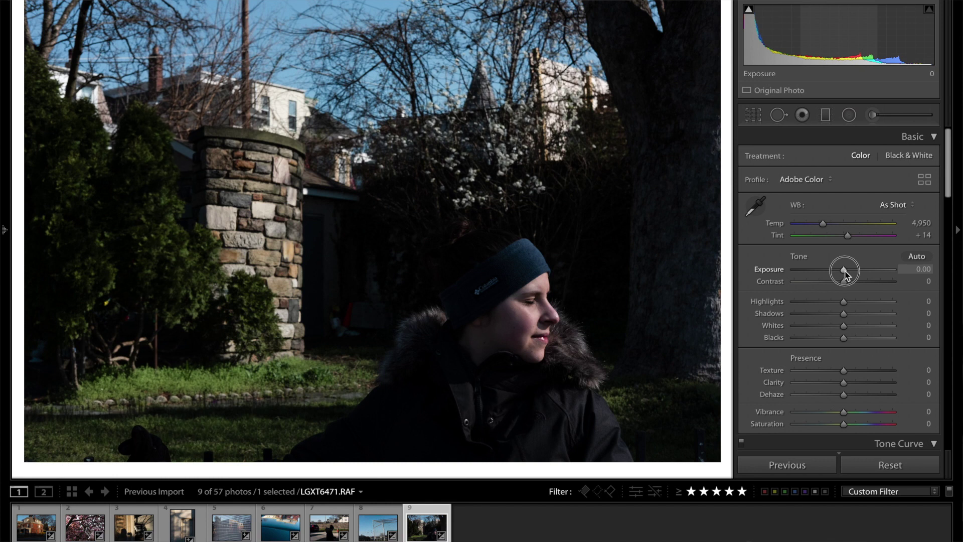
pyautogui.moveTo(844, 274); pyautogui.dragTo(849, 271)
pyautogui.moveTo(823, 222); pyautogui.dragTo(827, 224)
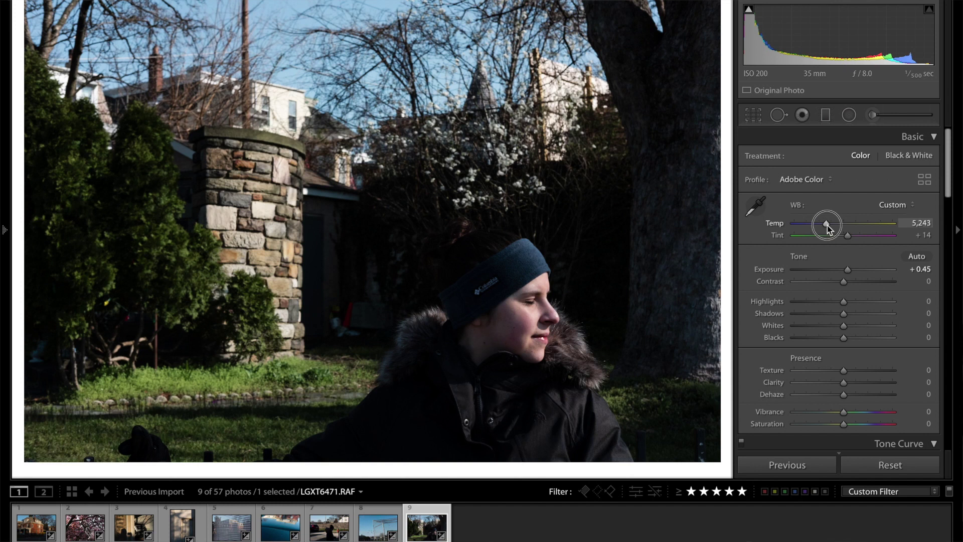
pyautogui.moveTo(827, 228); pyautogui.dragTo(827, 225)
pyautogui.moveTo(847, 314); pyautogui.dragTo(839, 337)
pyautogui.moveTo(843, 412); pyautogui.dragTo(850, 414)
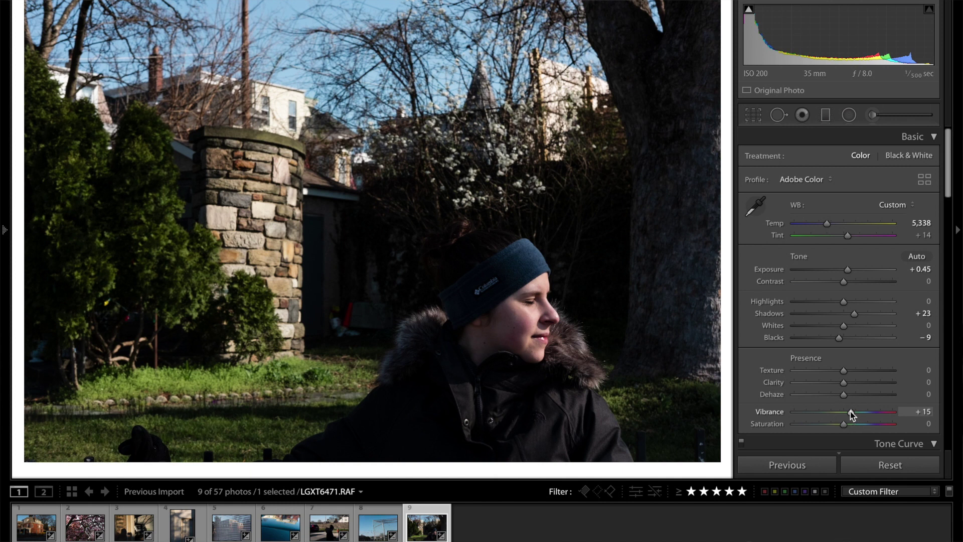
# Start an export of all the filtered photos and set the custom file name text to Post Production.
pyautogui.hotkey('ctrl', 'a')
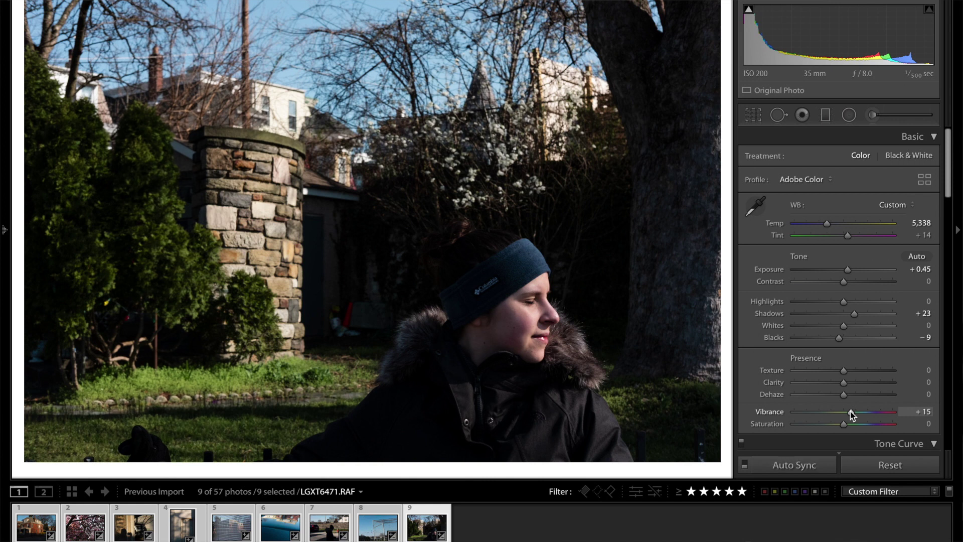
pyautogui.hotkey('ctrl', 'shift', 'e')
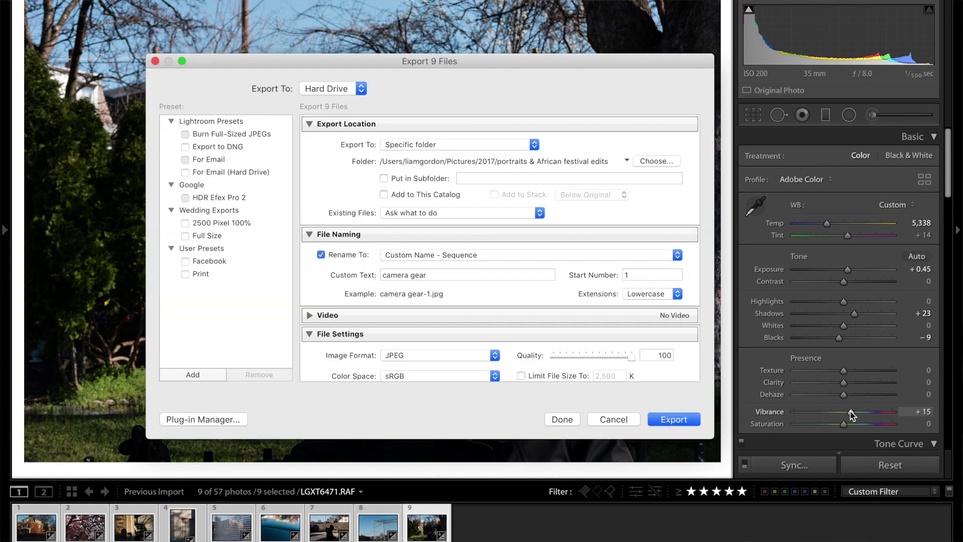
pyautogui.tripleClick(432, 273)
pyautogui.write('Post')
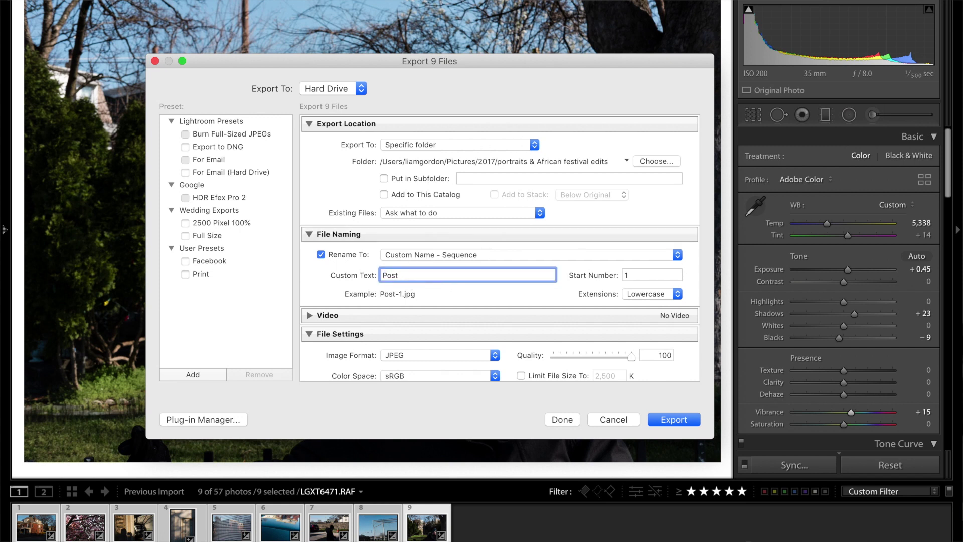
pyautogui.write(' Production')
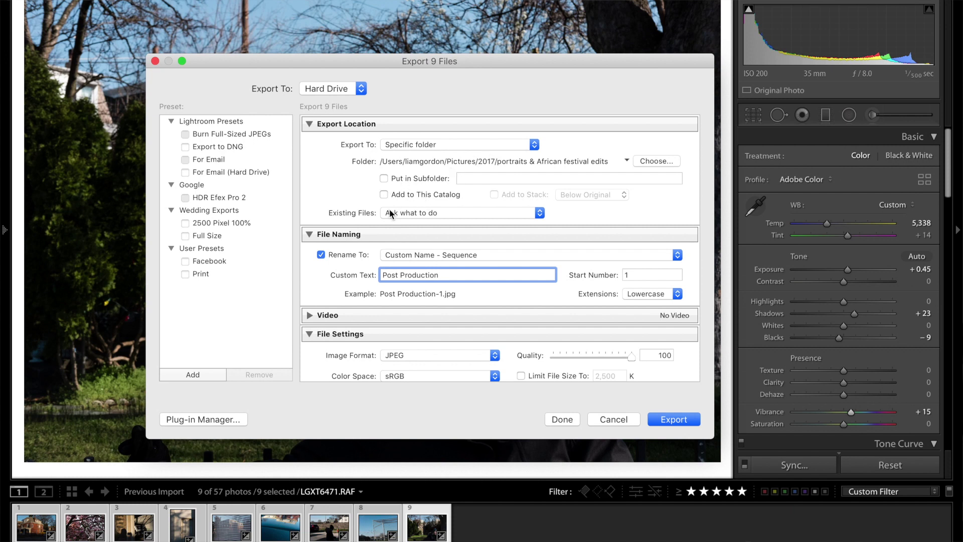
# Try a JPEG quality of 53 in the file settings, and return it to 100.
pyautogui.scroll(-4, 534, 244)
pyautogui.moveTo(584, 245); pyautogui.dragTo(595, 247)
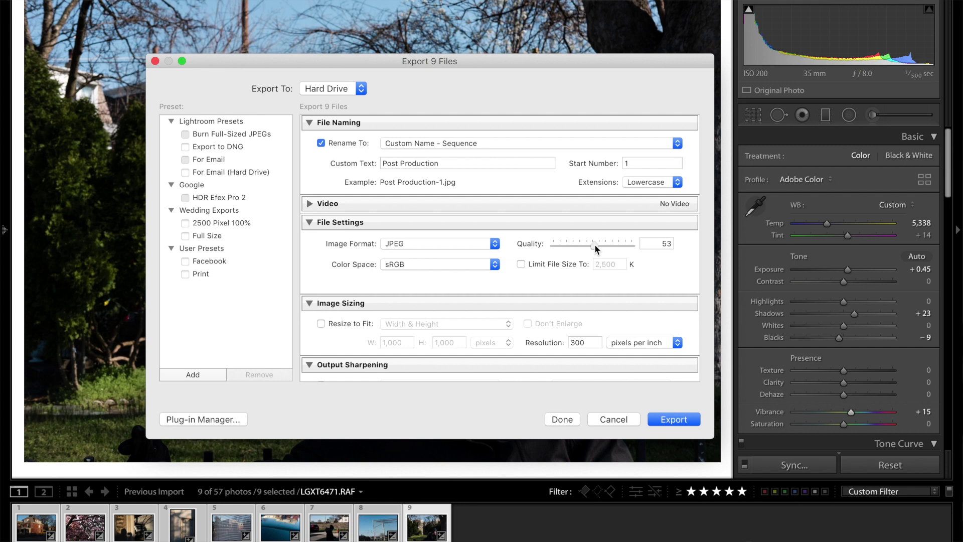
pyautogui.moveTo(594, 244); pyautogui.dragTo(651, 241)
pyautogui.scroll(-1, 651, 240)
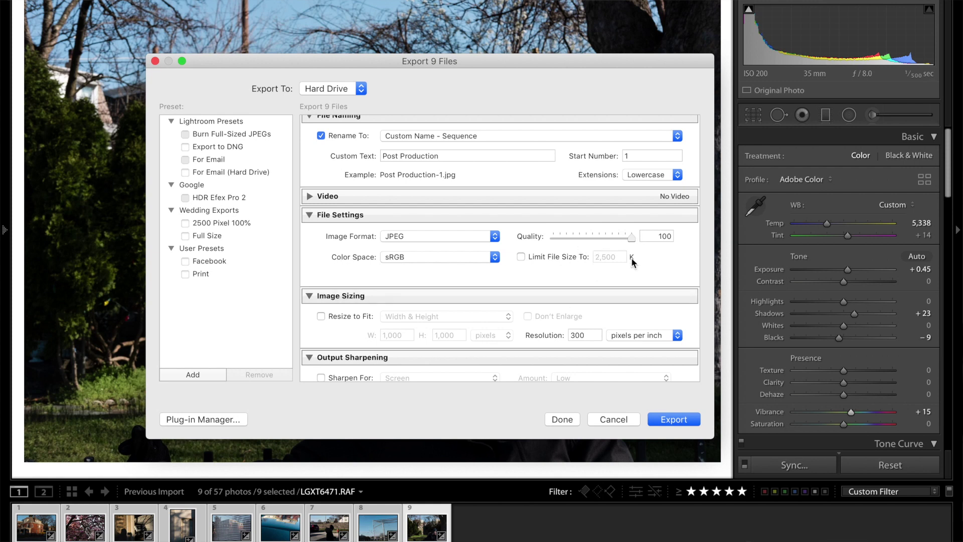
# Export the nine selected photos into the Edit folder inside Post Workflow.
pyautogui.scroll(3, 574, 252)
pyautogui.scroll(-8, 574, 252)
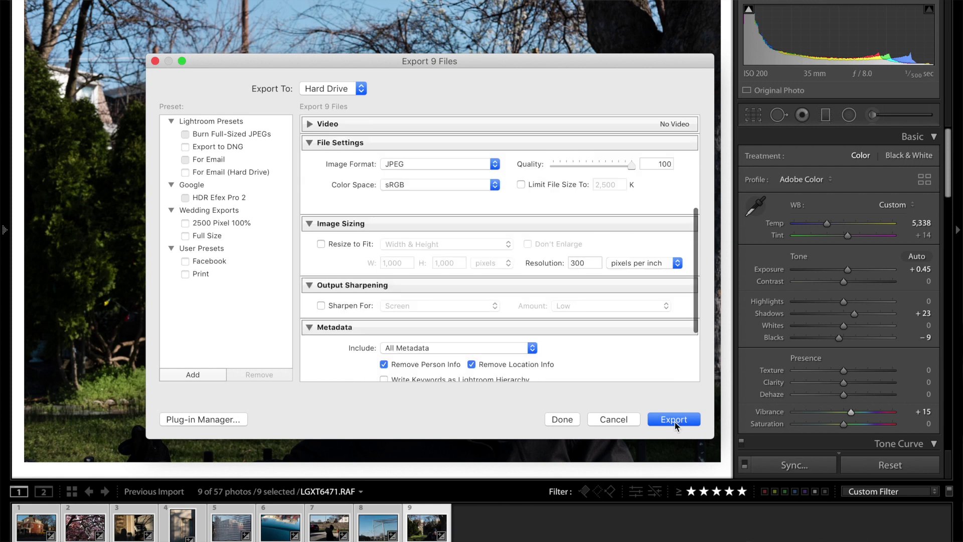
pyautogui.click(674, 420)
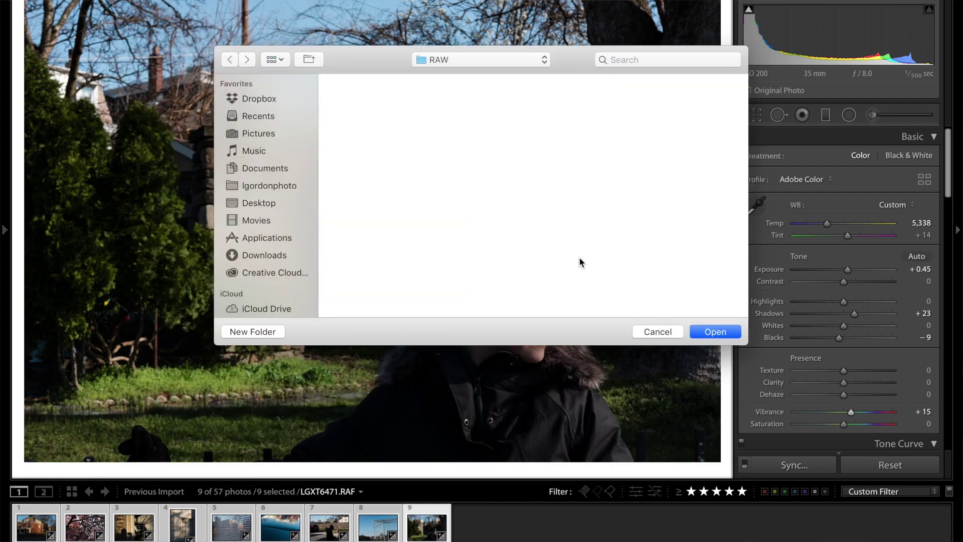
pyautogui.click(486, 59)
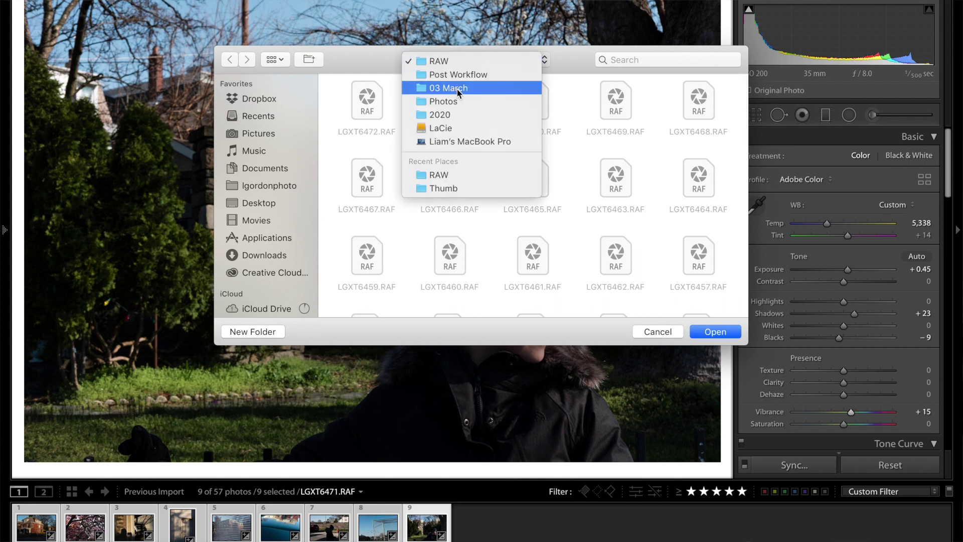
pyautogui.click(460, 75)
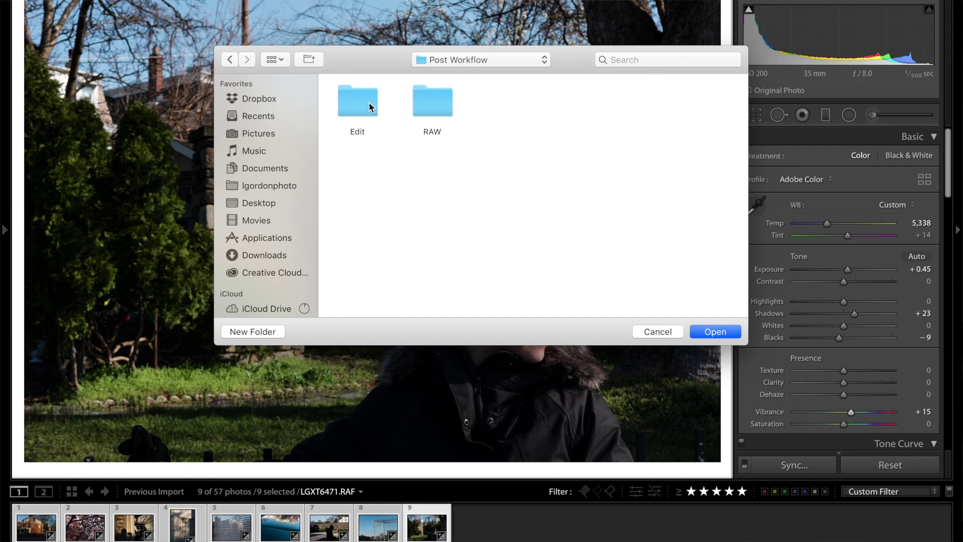
pyautogui.doubleClick(357, 106)
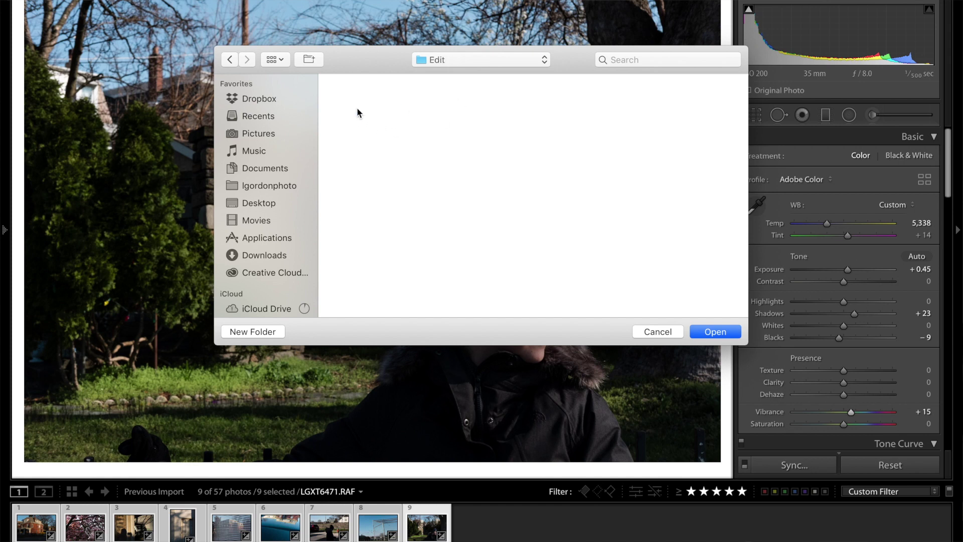
pyautogui.click(715, 331)
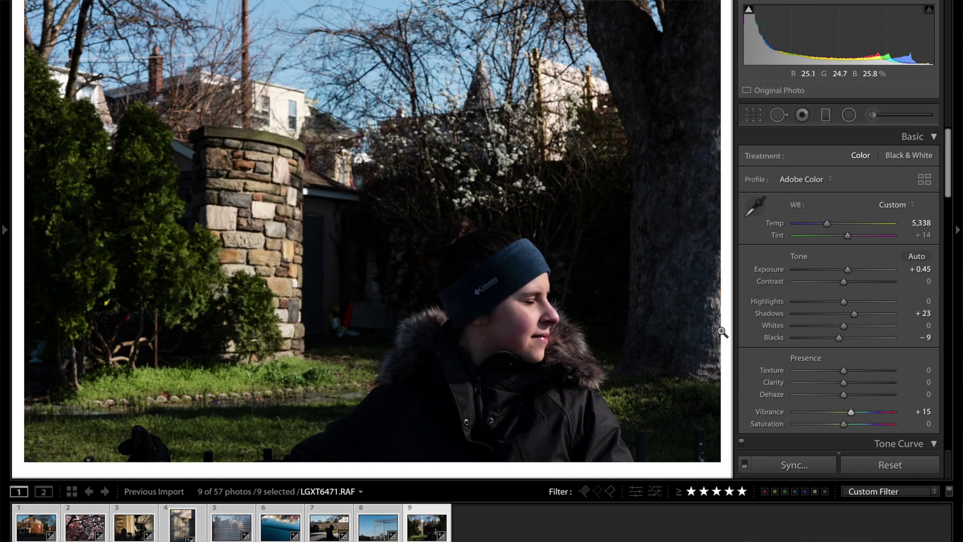